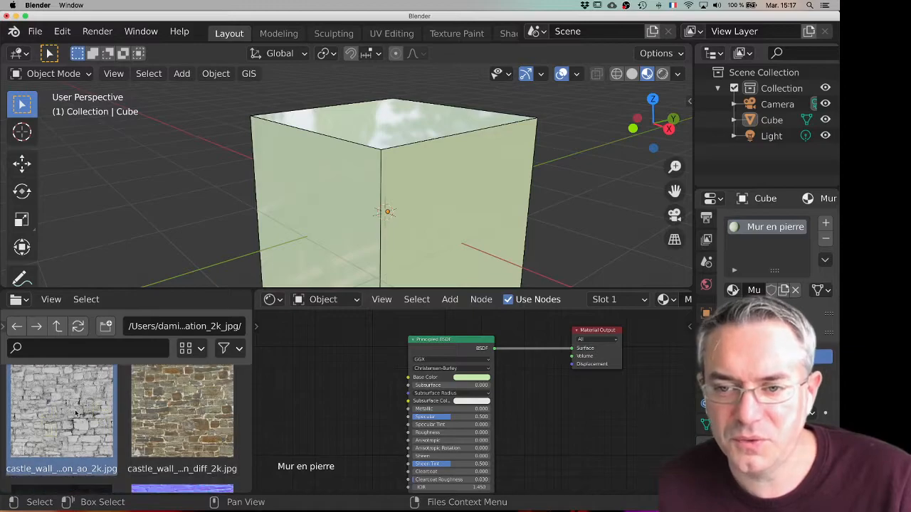
Browse the downloaded castle wall texture images in the file browser
{"action": "scroll", "coordinate": [146, 427], "scroll_direction": "down", "scroll_amount": 2}
{"action": "left_click_drag", "start_coordinate": [151, 434], "coordinate": [118, 426]}
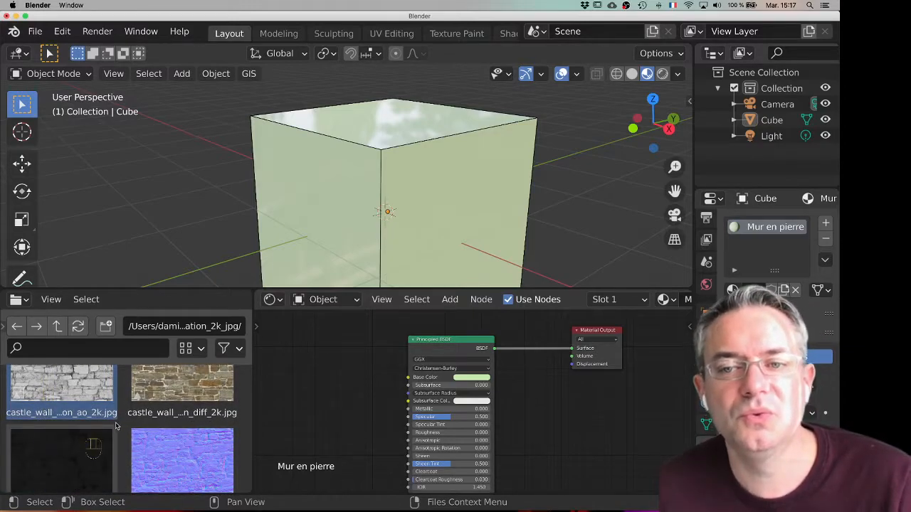
{"action": "scroll", "coordinate": [86, 432], "scroll_direction": "down", "scroll_amount": 2}
{"action": "scroll", "coordinate": [206, 429], "scroll_direction": "down", "scroll_amount": 2}
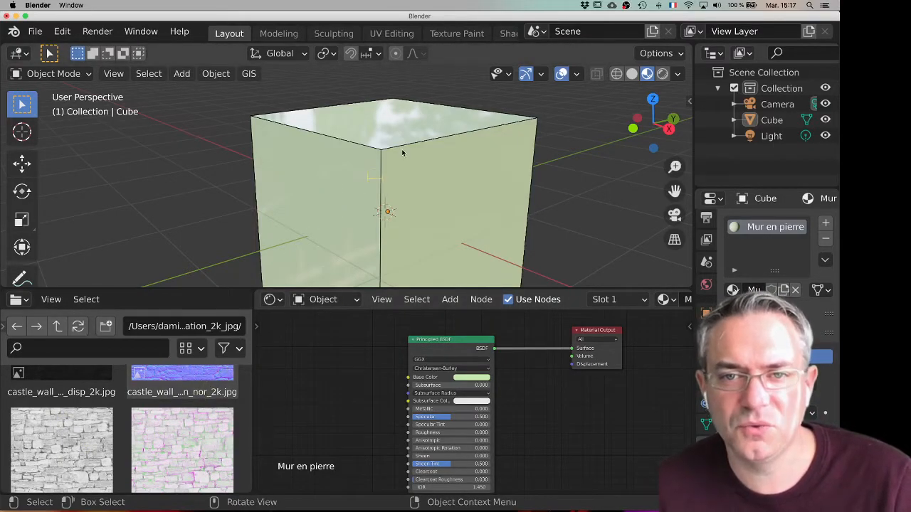
Move the Principled BSDF and Material Output nodes slightly closer together in the Mur en pierre material
{"action": "left_click_drag", "start_coordinate": [449, 346], "coordinate": [458, 352]}
{"action": "scroll", "coordinate": [543, 299], "scroll_direction": "down", "scroll_amount": 5}
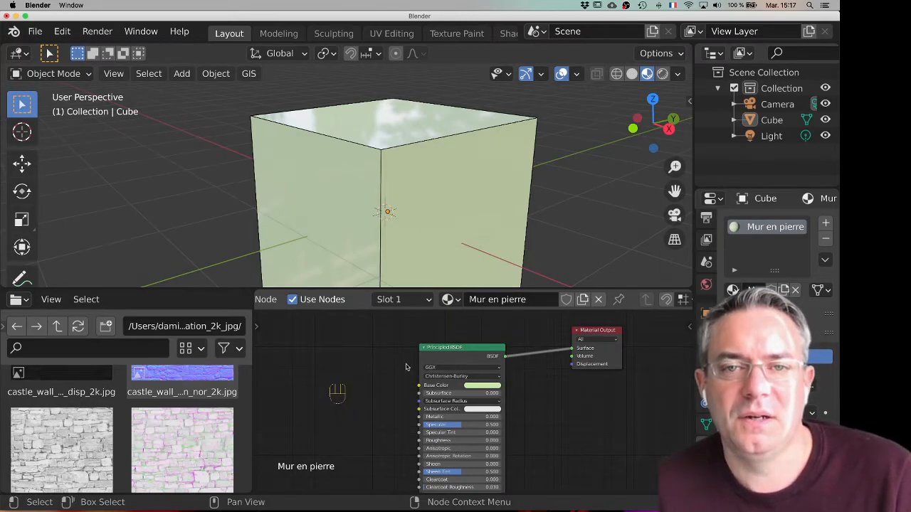
{"action": "left_click_drag", "start_coordinate": [599, 333], "coordinate": [580, 335]}
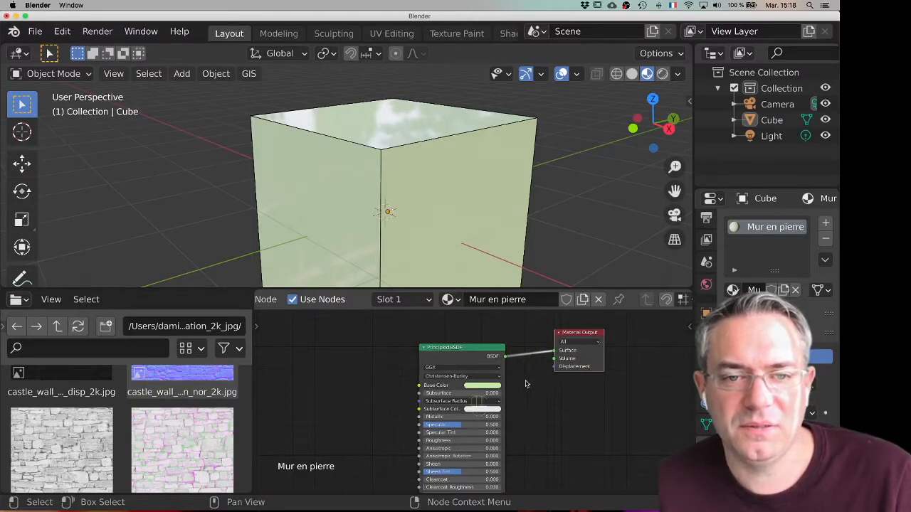
{"action": "mouse_move", "coordinate": [464, 350]}
{"action": "left_mouse_down"}
{"action": "mouse_move", "coordinate": [460, 327]}
{"action": "mouse_move", "coordinate": [460, 343]}
{"action": "left_mouse_up"}
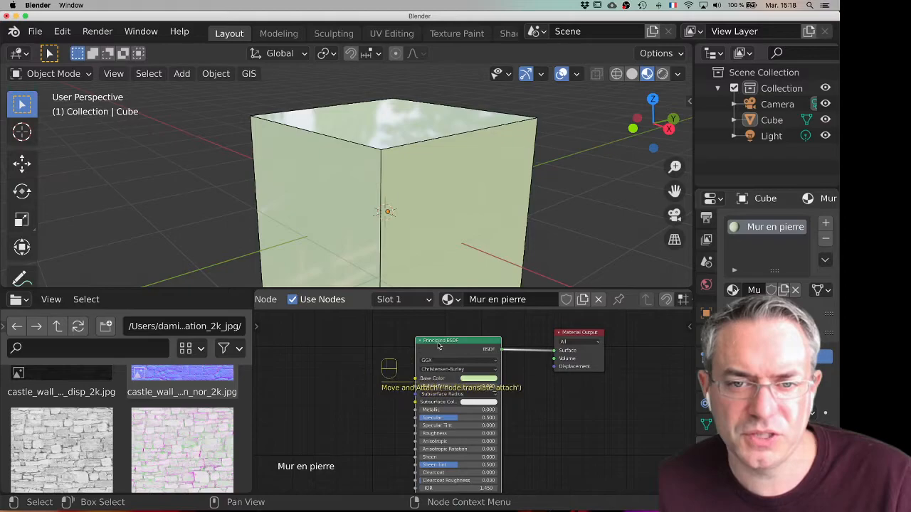
Examine the castle wall maps in the texture folder: ao, diff, disp, nor, rough and the combined rough_ao image
{"action": "scroll", "coordinate": [143, 427], "scroll_direction": "up", "scroll_amount": 2}
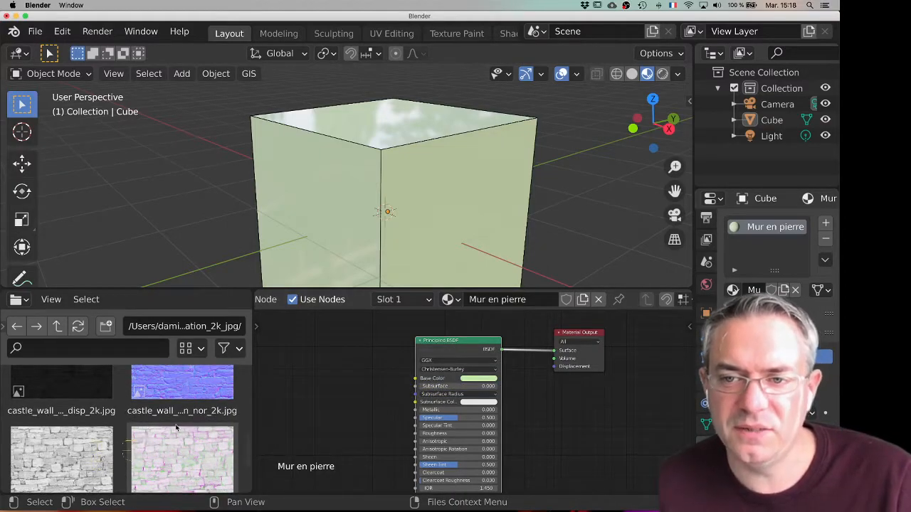
{"action": "scroll", "coordinate": [156, 427], "scroll_direction": "up", "scroll_amount": 5}
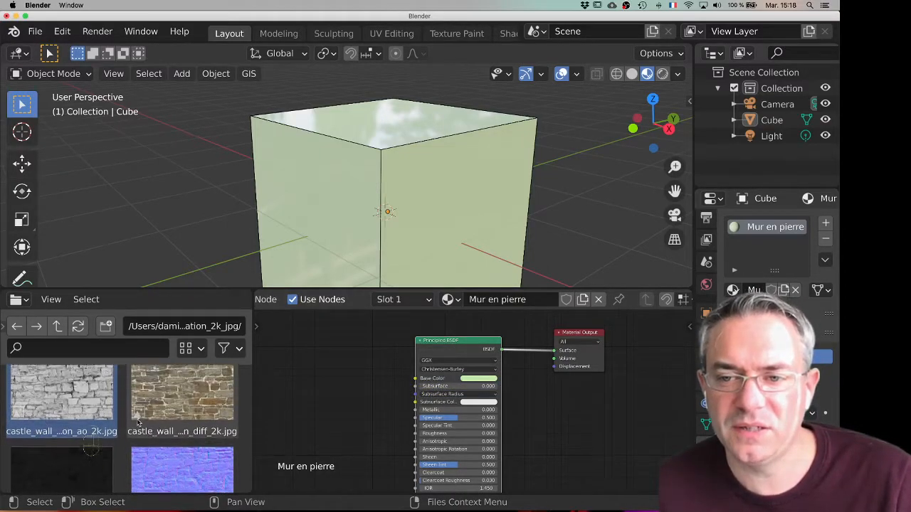
{"action": "scroll", "coordinate": [136, 421], "scroll_direction": "up", "scroll_amount": 3}
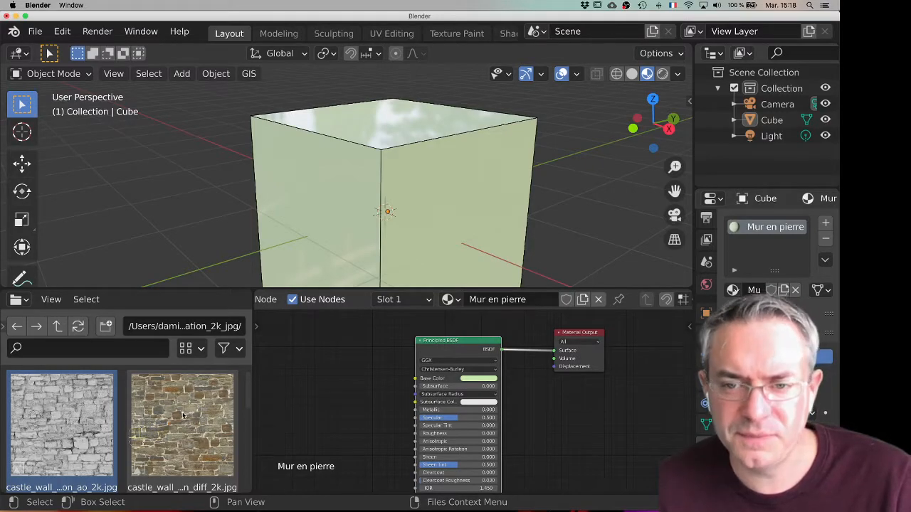
{"action": "scroll", "coordinate": [86, 412], "scroll_direction": "down", "scroll_amount": 3}
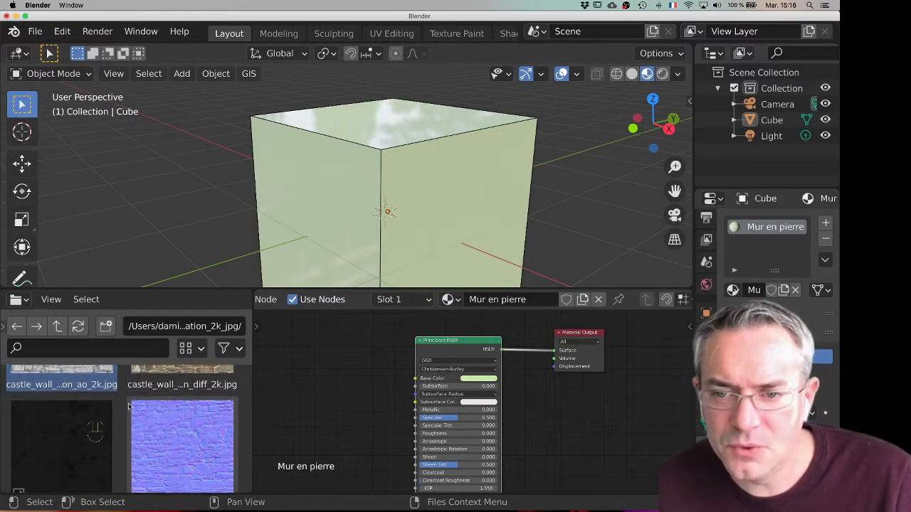
{"action": "scroll", "coordinate": [85, 412], "scroll_direction": "up", "scroll_amount": 1}
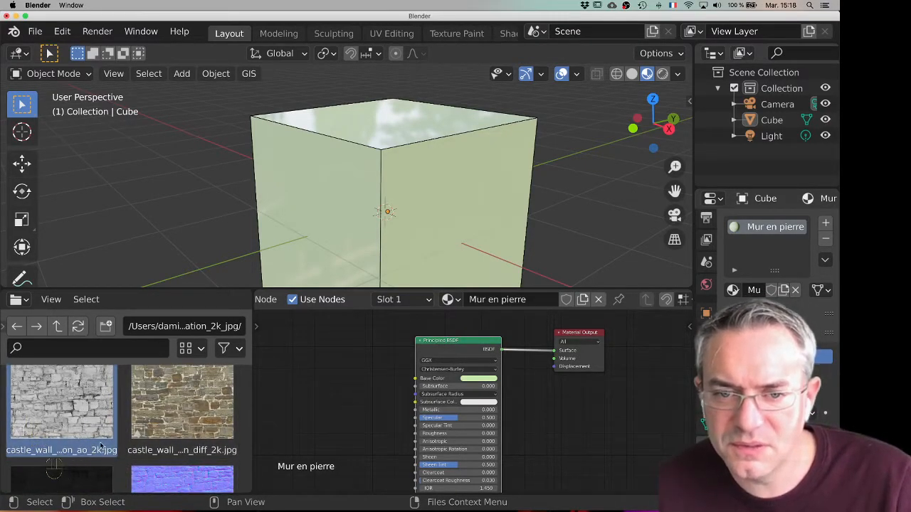
{"action": "scroll", "coordinate": [101, 443], "scroll_direction": "down", "scroll_amount": 3}
{"action": "scroll", "coordinate": [101, 443], "scroll_direction": "down", "scroll_amount": 3}
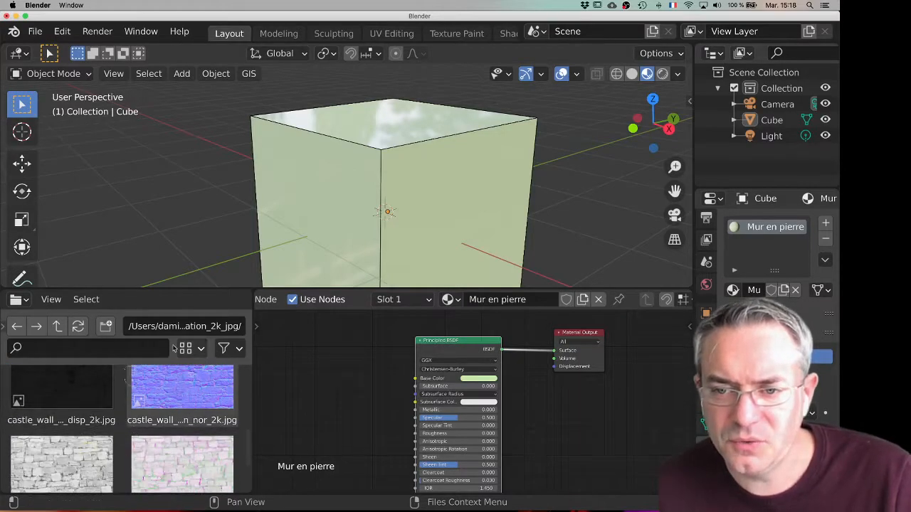
{"action": "scroll", "coordinate": [142, 441], "scroll_direction": "down", "scroll_amount": 3}
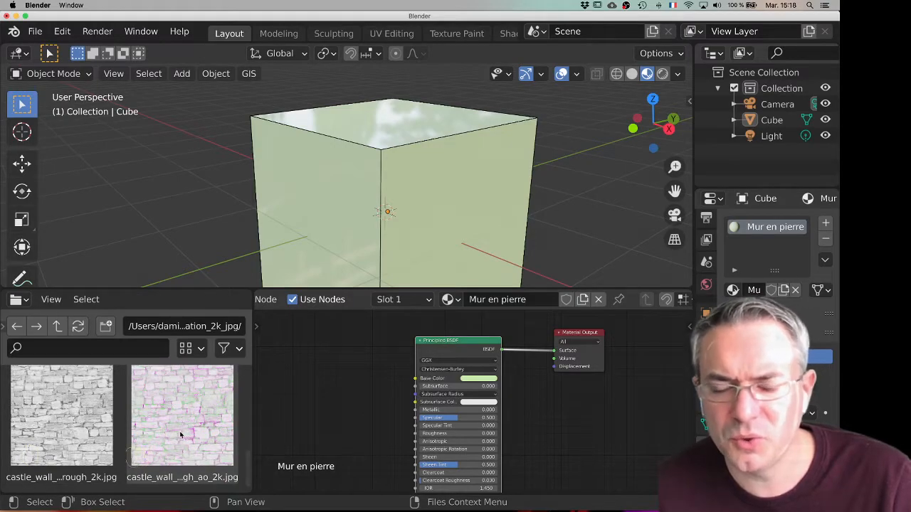
{"action": "scroll", "coordinate": [181, 432], "scroll_direction": "up", "scroll_amount": 3}
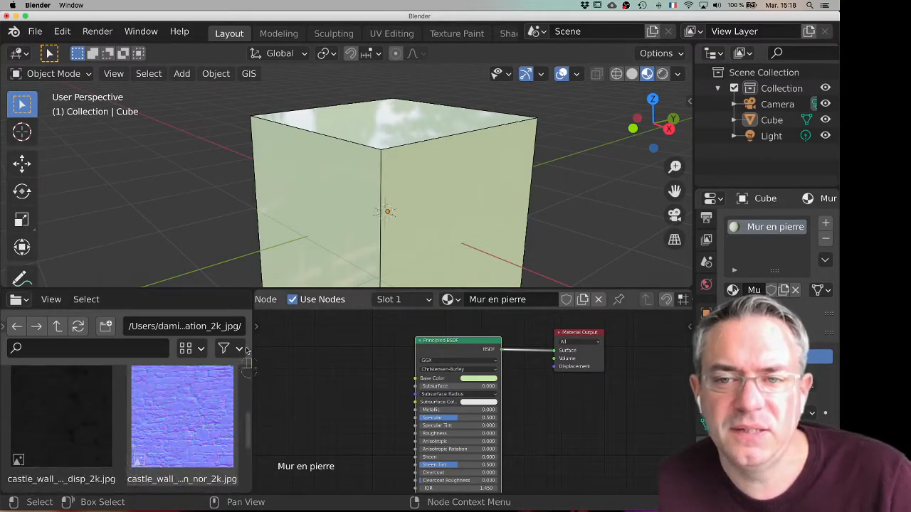
{"action": "scroll", "coordinate": [152, 402], "scroll_direction": "up", "scroll_amount": 3}
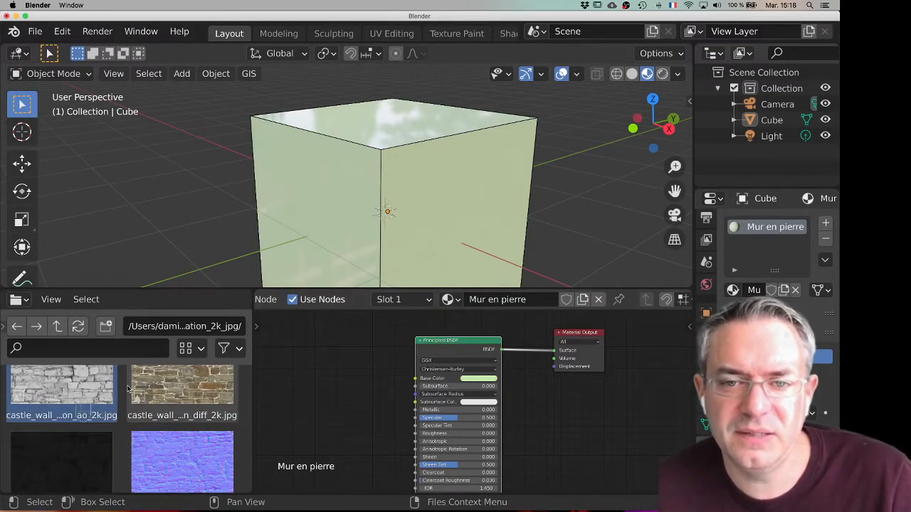
{"action": "scroll", "coordinate": [165, 398], "scroll_direction": "up", "scroll_amount": 4, "text": "ctrl"}
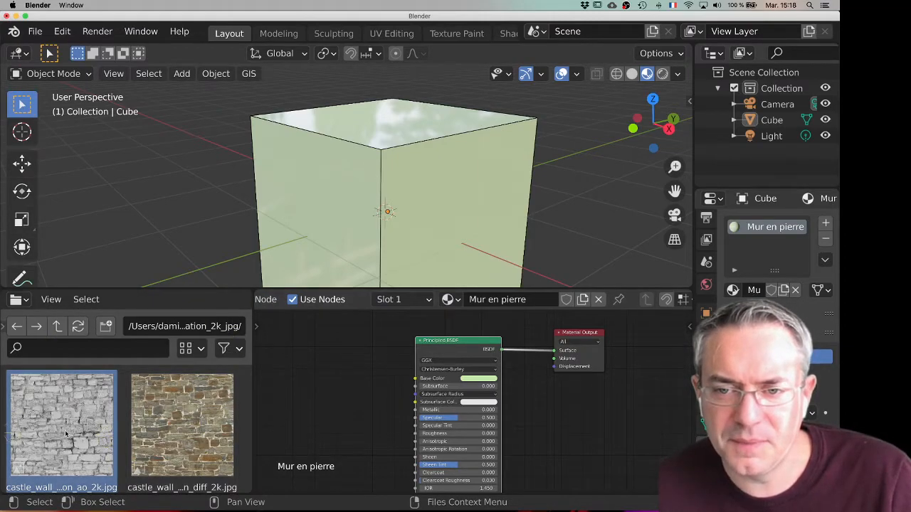
Bring castle_wall_varriation_diff_2k.jpg into the material as a texture node and place it beside the Principled BSDF
{"action": "left_click_drag", "start_coordinate": [184, 411], "coordinate": [325, 362]}
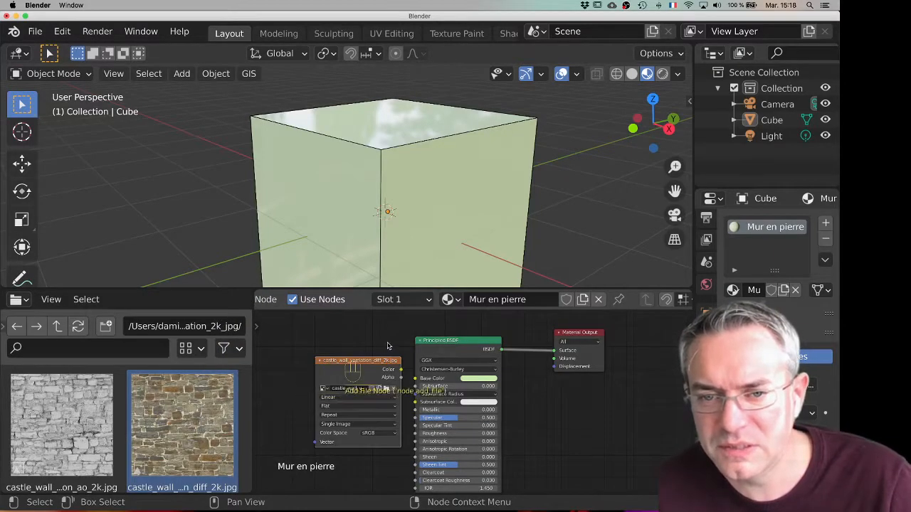
{"action": "left_click", "coordinate": [329, 353]}
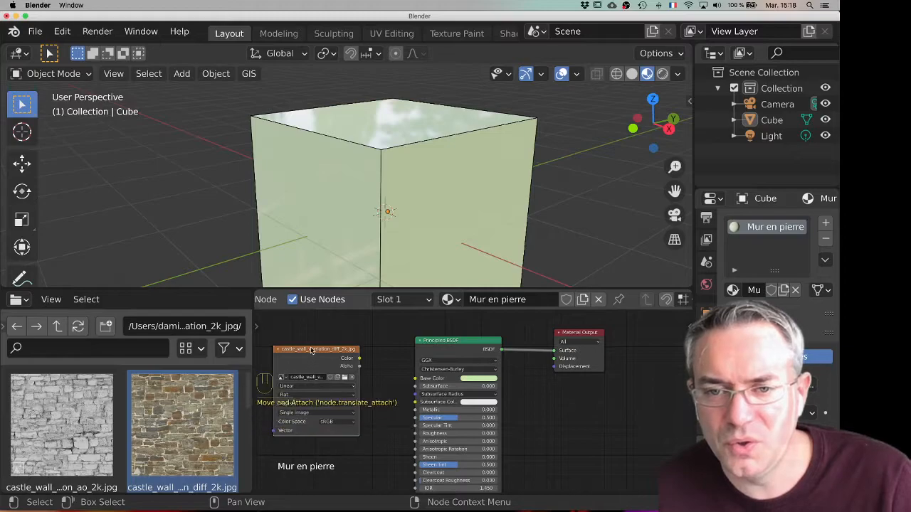
{"action": "left_click_drag", "start_coordinate": [308, 351], "coordinate": [304, 346]}
{"action": "scroll", "coordinate": [410, 353], "scroll_direction": "up", "scroll_amount": 3}
{"action": "middle_click_drag", "start_coordinate": [387, 359], "coordinate": [442, 353]}
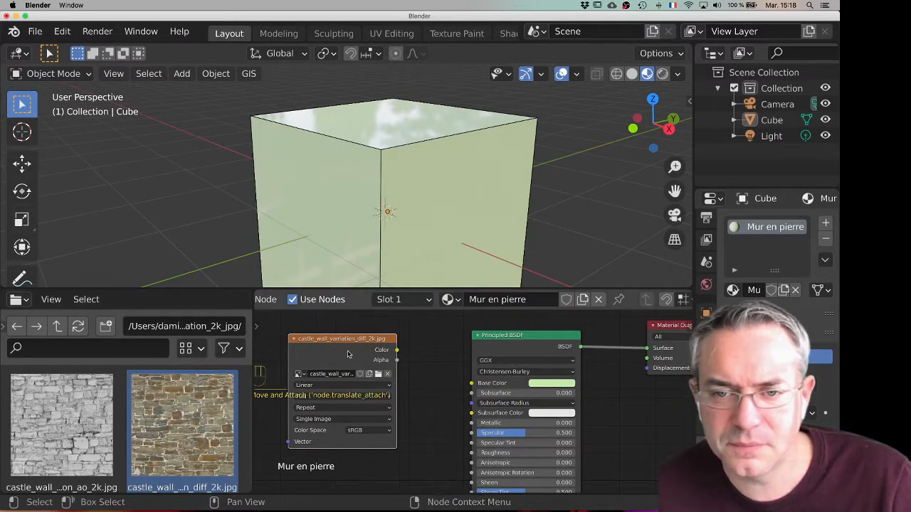
{"action": "left_click_drag", "start_coordinate": [339, 340], "coordinate": [320, 345]}
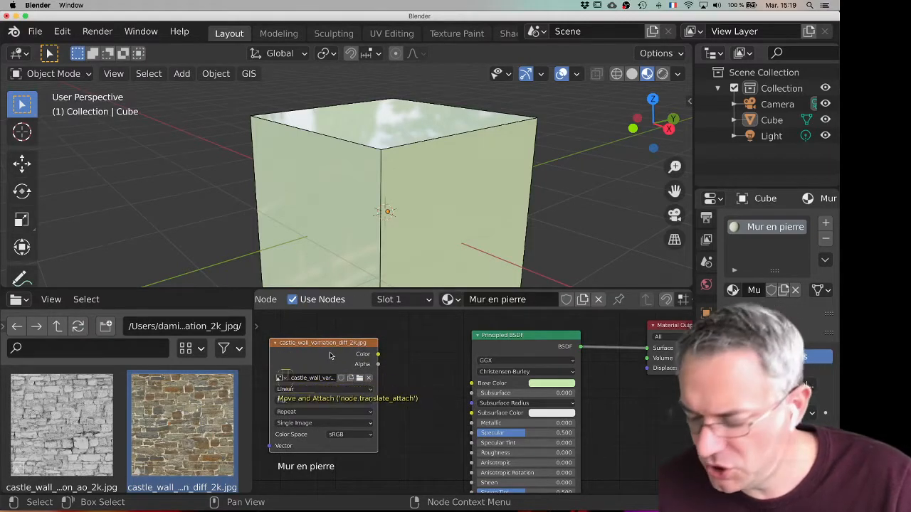
Replace the castle wall texture node with a new Image Texture node that uses castle_wall_varriation_diff_2k.jpg
{"action": "key", "text": "x"}
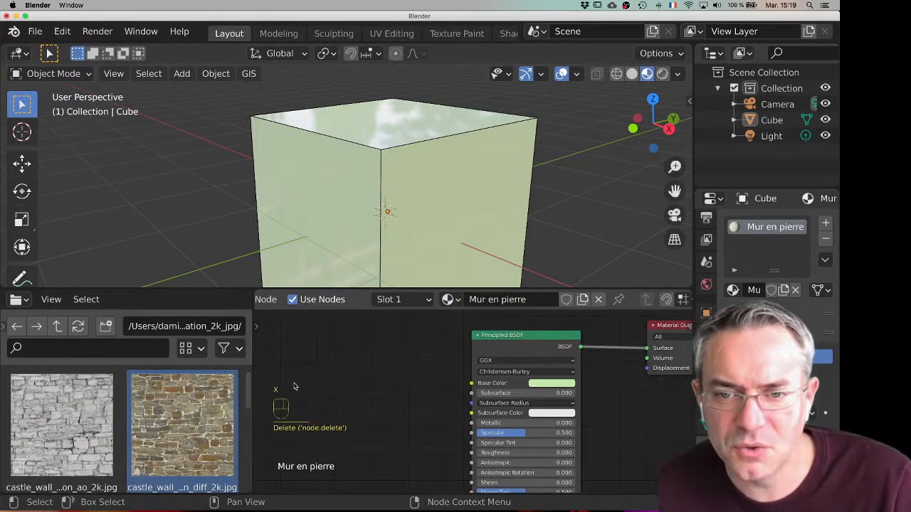
{"action": "key", "text": "shift+a"}
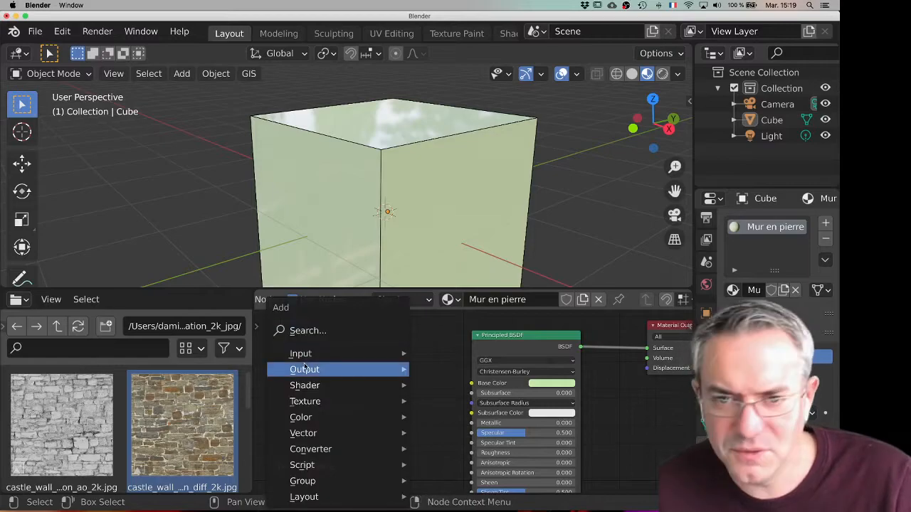
{"action": "mouse_move", "coordinate": [319, 388]}
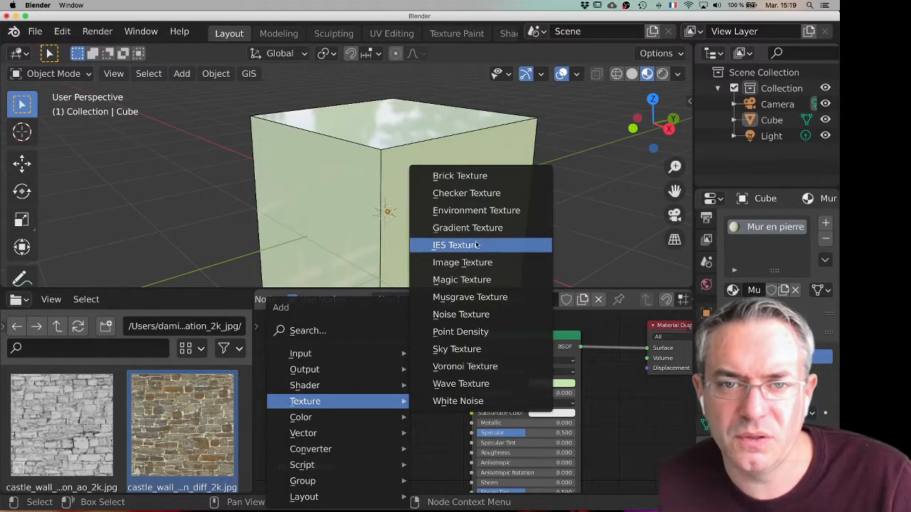
{"action": "left_click", "coordinate": [468, 262]}
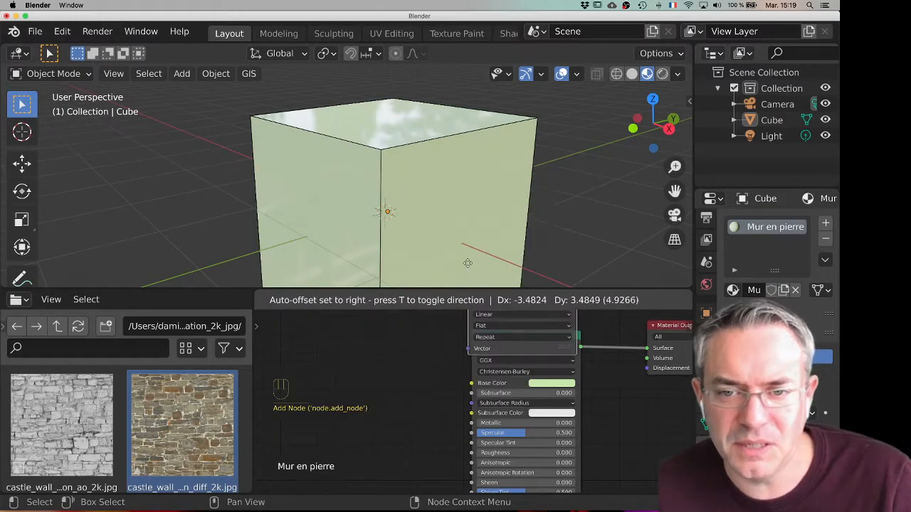
{"action": "left_click", "coordinate": [289, 417]}
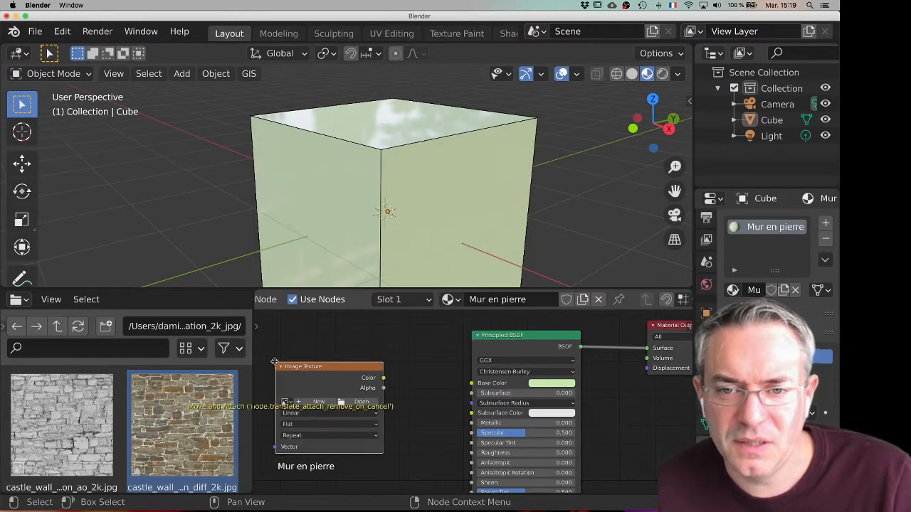
{"action": "left_click", "coordinate": [284, 402]}
{"action": "left_click", "coordinate": [293, 317]}
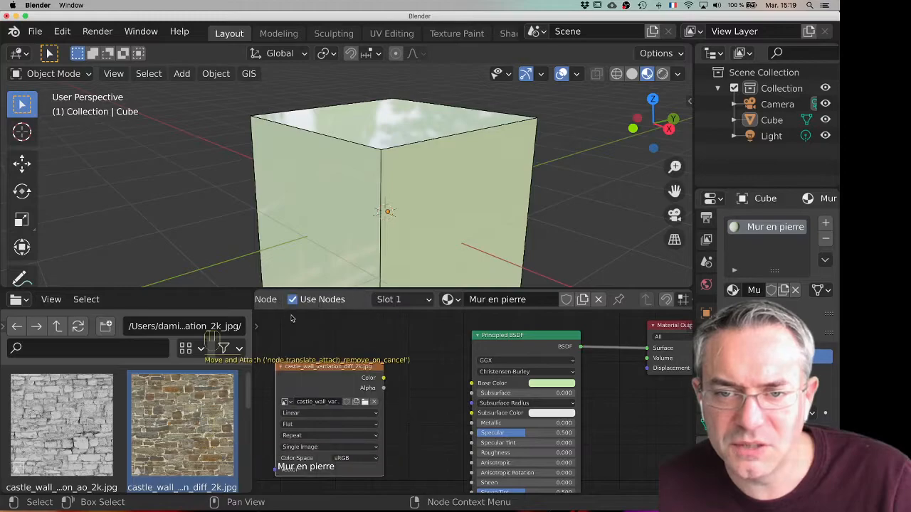
{"action": "left_click_drag", "start_coordinate": [296, 365], "coordinate": [292, 329]}
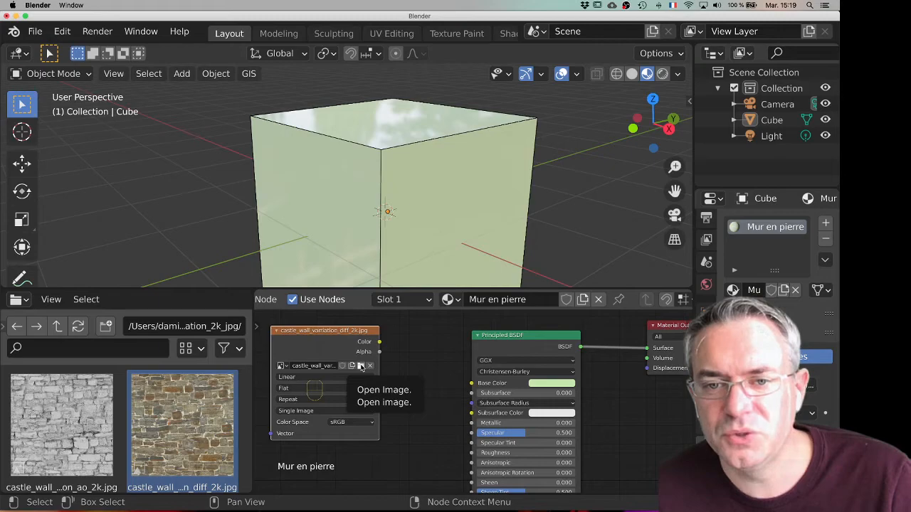
Widen the node editor by narrowing the file browser, and move the diffuse texture node away from the Principled BSDF
{"action": "left_click_drag", "start_coordinate": [338, 336], "coordinate": [341, 346]}
{"action": "left_click_drag", "start_coordinate": [257, 331], "coordinate": [149, 345]}
{"action": "left_click_drag", "start_coordinate": [294, 342], "coordinate": [263, 343]}
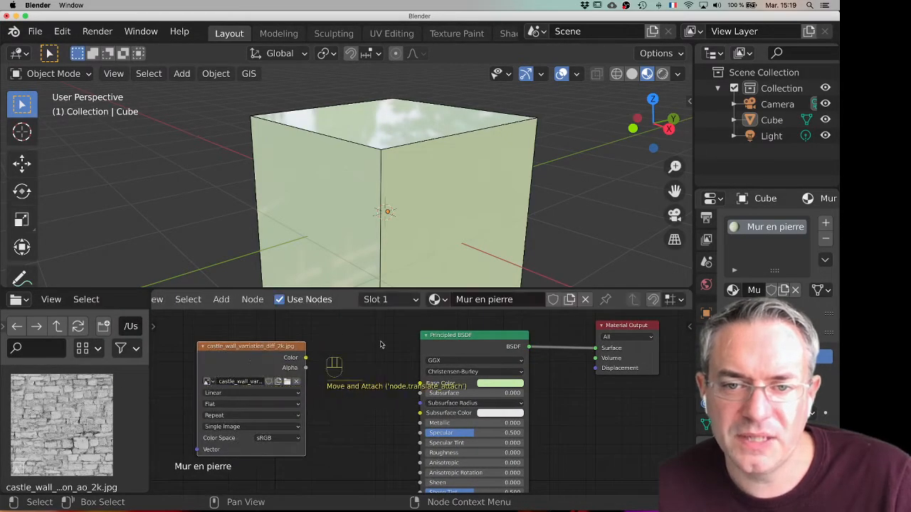
Link the diffuse texture's Color output to the Base Color input of the Principled BSDF
{"action": "scroll", "coordinate": [384, 347], "scroll_direction": "down", "scroll_amount": 3}
{"action": "scroll", "coordinate": [428, 347], "scroll_direction": "up", "scroll_amount": 6}
{"action": "scroll", "coordinate": [427, 347], "scroll_direction": "up", "scroll_amount": 1}
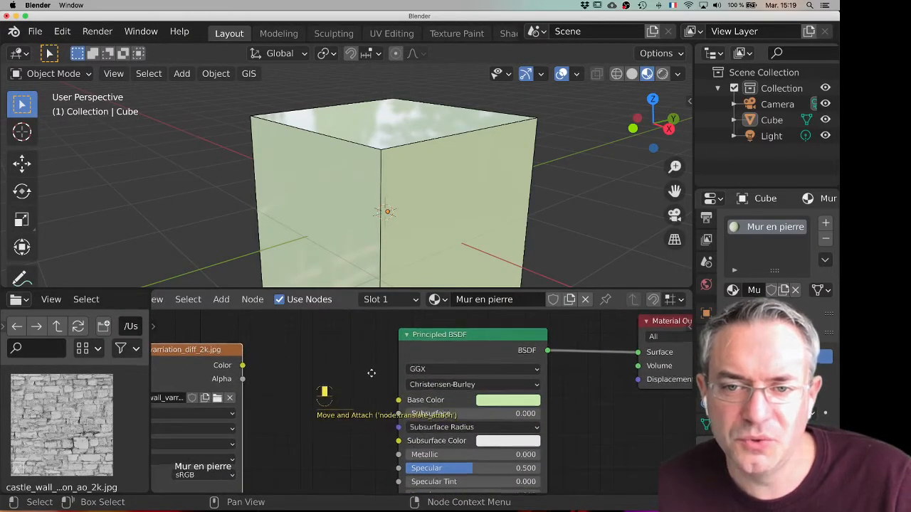
{"action": "middle_click_drag", "start_coordinate": [370, 372], "coordinate": [389, 382]}
{"action": "scroll", "coordinate": [372, 379], "scroll_direction": "down", "scroll_amount": 4}
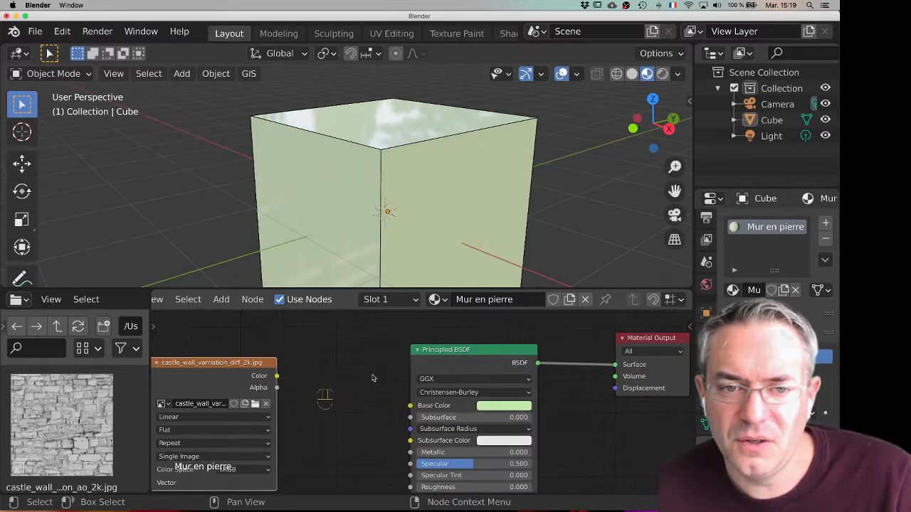
{"action": "middle_click_drag", "start_coordinate": [335, 377], "coordinate": [344, 374]}
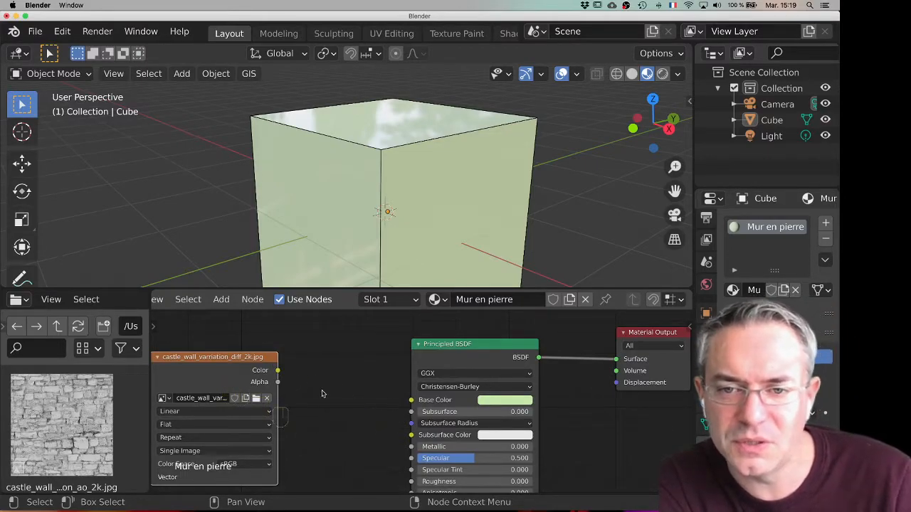
{"action": "left_click_drag", "start_coordinate": [278, 370], "coordinate": [359, 330]}
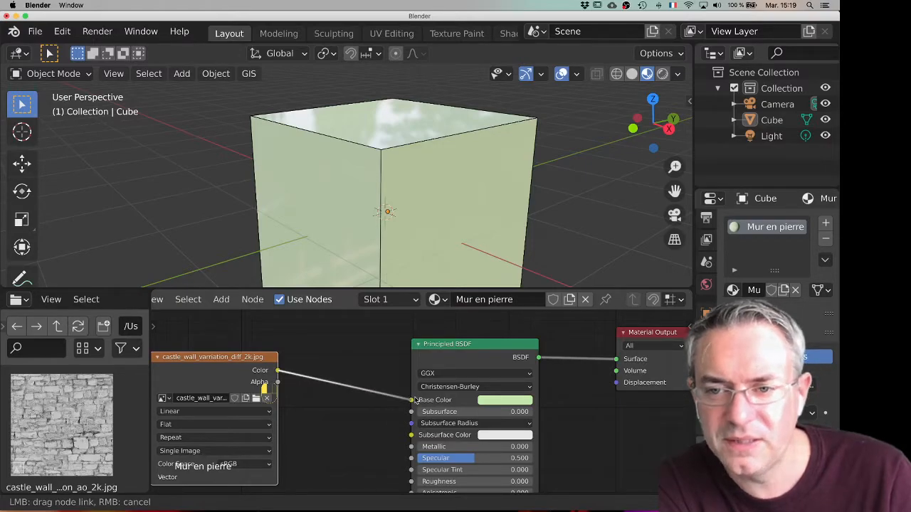
{"action": "left_click_drag", "start_coordinate": [416, 401], "coordinate": [412, 400]}
Check the stone texture on the cube, space out the texture and Principled BSDF nodes, and collapse the texture node
{"action": "middle_click_drag", "start_coordinate": [346, 170], "coordinate": [519, 205]}
{"action": "scroll", "coordinate": [367, 157], "scroll_direction": "up", "scroll_amount": 1}
{"action": "middle_click_drag", "start_coordinate": [371, 168], "coordinate": [403, 148]}
{"action": "left_click_drag", "start_coordinate": [218, 361], "coordinate": [284, 376]}
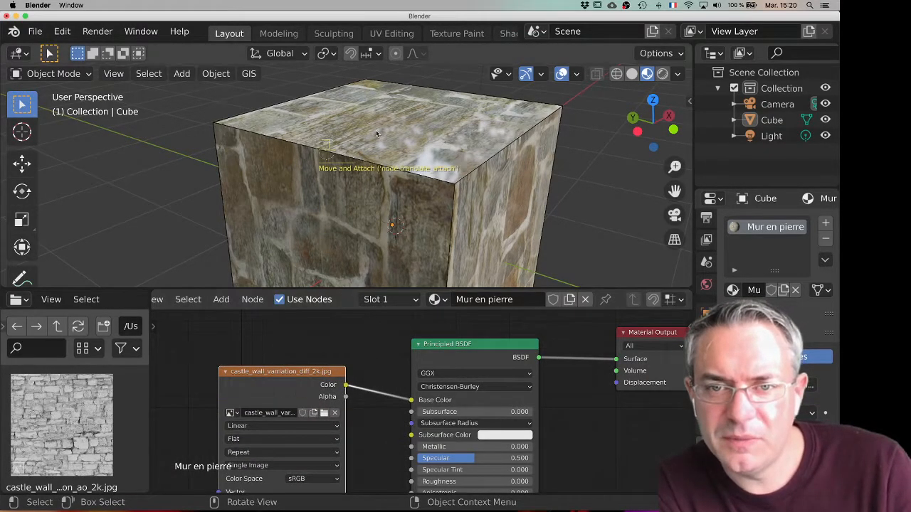
{"action": "middle_click_drag", "start_coordinate": [341, 187], "coordinate": [298, 213]}
{"action": "left_click_drag", "start_coordinate": [468, 344], "coordinate": [510, 338]}
{"action": "left_click_drag", "start_coordinate": [318, 372], "coordinate": [342, 373]}
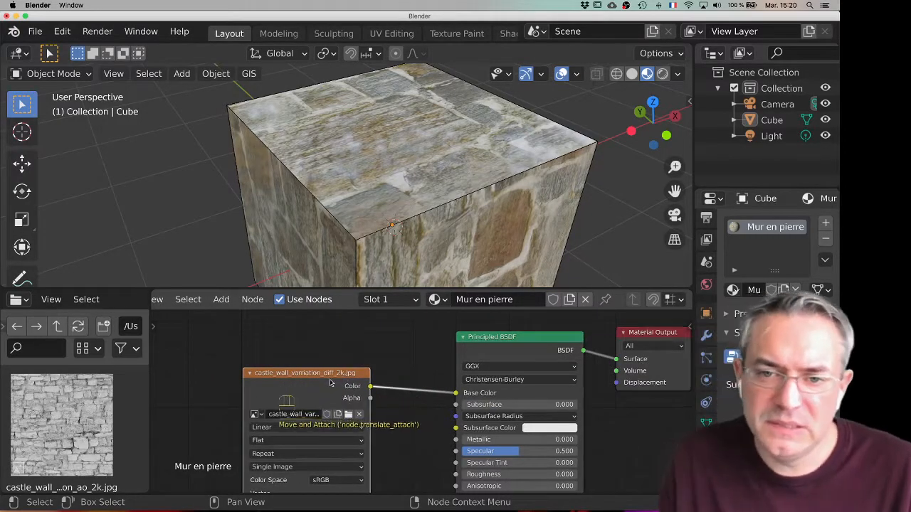
{"action": "left_click_drag", "start_coordinate": [302, 377], "coordinate": [266, 358]}
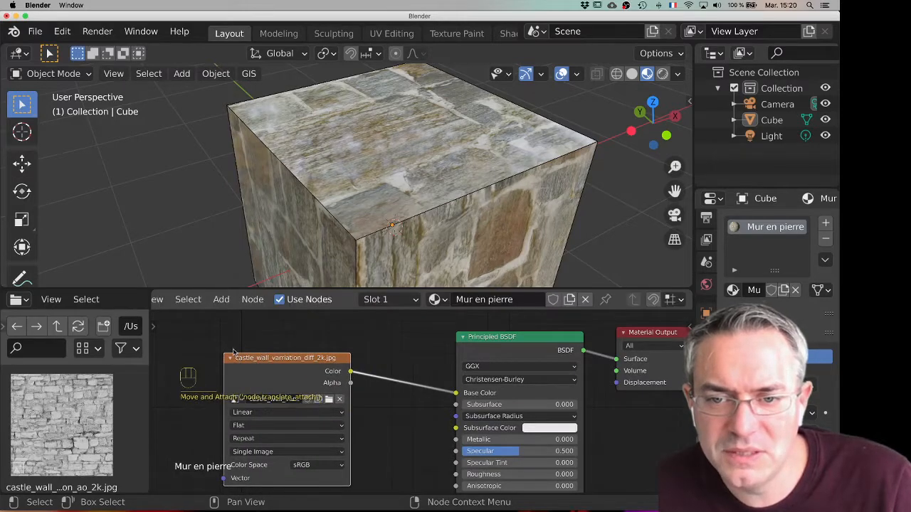
{"action": "left_click", "coordinate": [230, 358]}
{"action": "mouse_move", "coordinate": [407, 192]}
{"action": "middle_mouse_down"}
{"action": "mouse_move", "coordinate": [419, 147]}
{"action": "mouse_move", "coordinate": [452, 158]}
{"action": "mouse_move", "coordinate": [436, 233]}
{"action": "mouse_move", "coordinate": [384, 218]}
{"action": "mouse_move", "coordinate": [428, 187]}
{"action": "mouse_move", "coordinate": [438, 191]}
{"action": "mouse_move", "coordinate": [404, 201]}
{"action": "middle_mouse_up"}
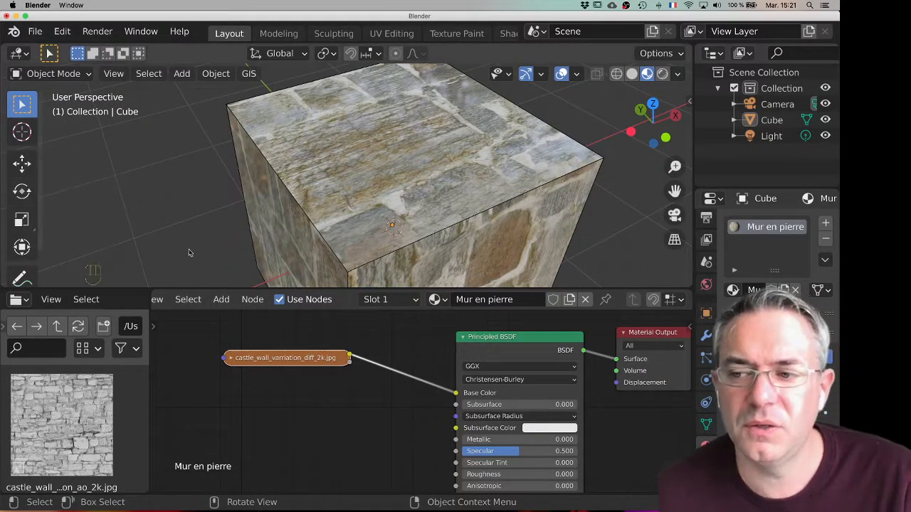
Examine the reflections on the cube and set the Principled BSDF's Roughness to 0.015
{"action": "middle_click_drag", "start_coordinate": [378, 170], "coordinate": [456, 179]}
{"action": "middle_click_drag", "start_coordinate": [422, 205], "coordinate": [385, 126]}
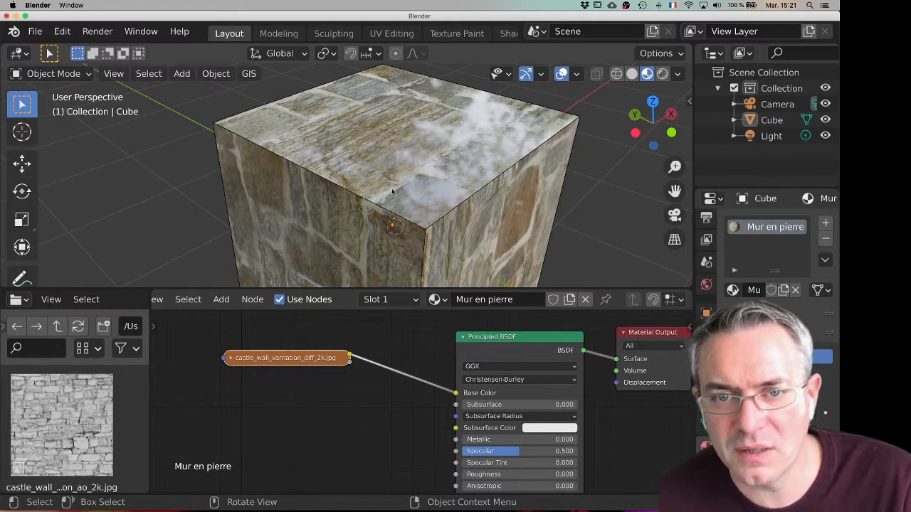
{"action": "middle_click_drag", "start_coordinate": [415, 170], "coordinate": [374, 173]}
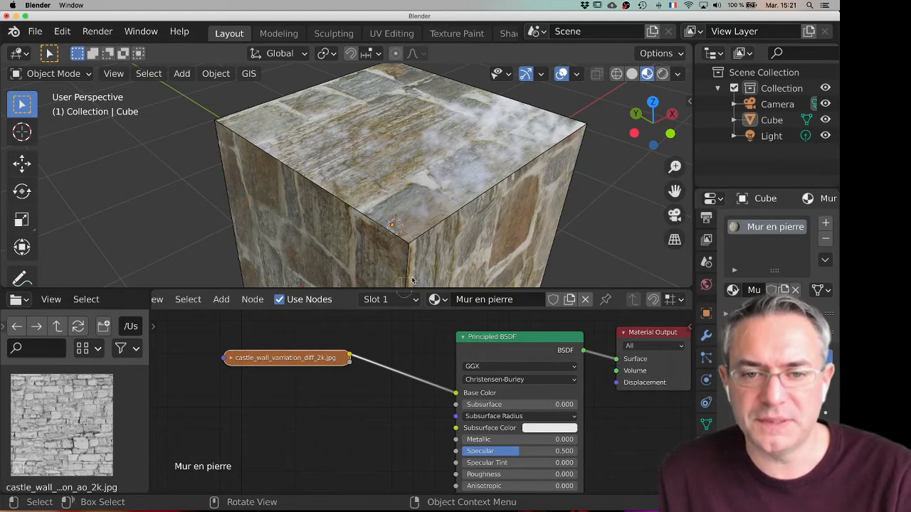
{"action": "middle_click_drag", "start_coordinate": [232, 397], "coordinate": [230, 376]}
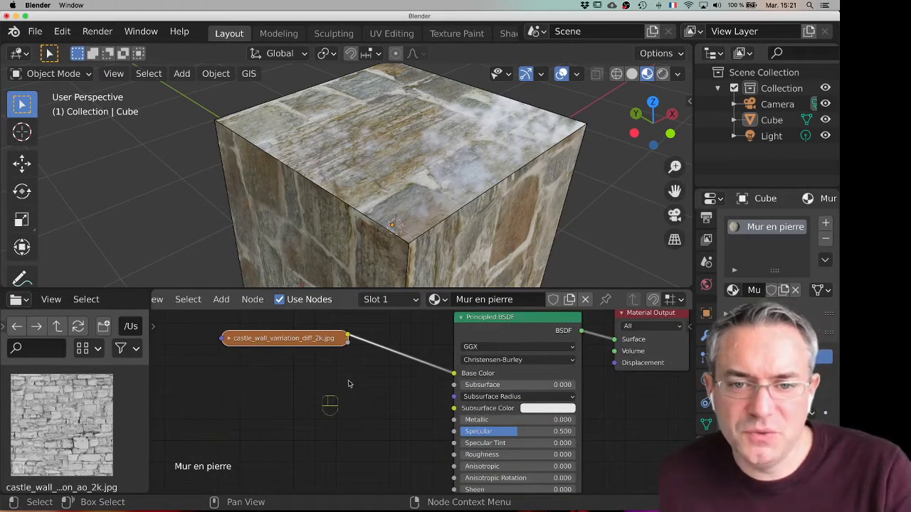
{"action": "scroll", "coordinate": [348, 390], "scroll_direction": "down", "scroll_amount": 1}
{"action": "middle_click_drag", "start_coordinate": [386, 444], "coordinate": [393, 416]}
{"action": "scroll", "coordinate": [469, 433], "scroll_direction": "up", "scroll_amount": 6}
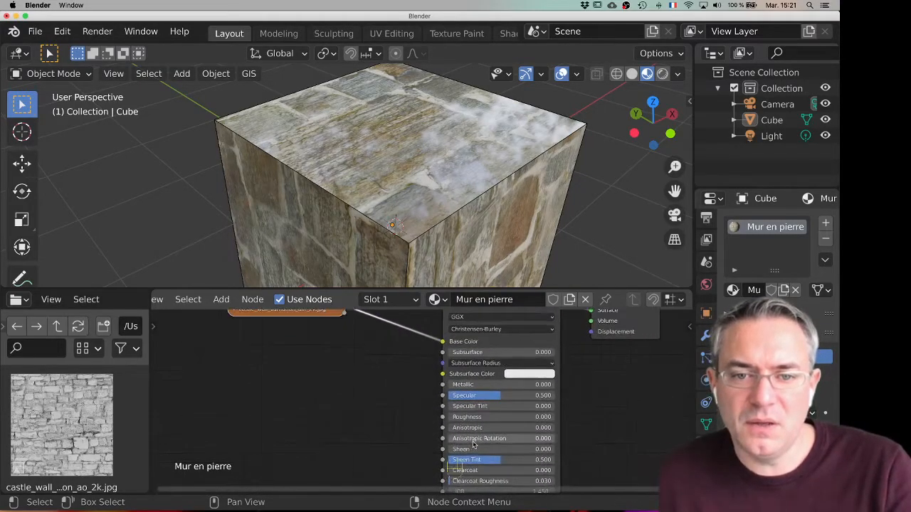
{"action": "mouse_move", "coordinate": [447, 410]}
{"action": "left_mouse_down"}
{"action": "mouse_move", "coordinate": [531, 409]}
{"action": "mouse_move", "coordinate": [439, 408]}
{"action": "left_mouse_up"}
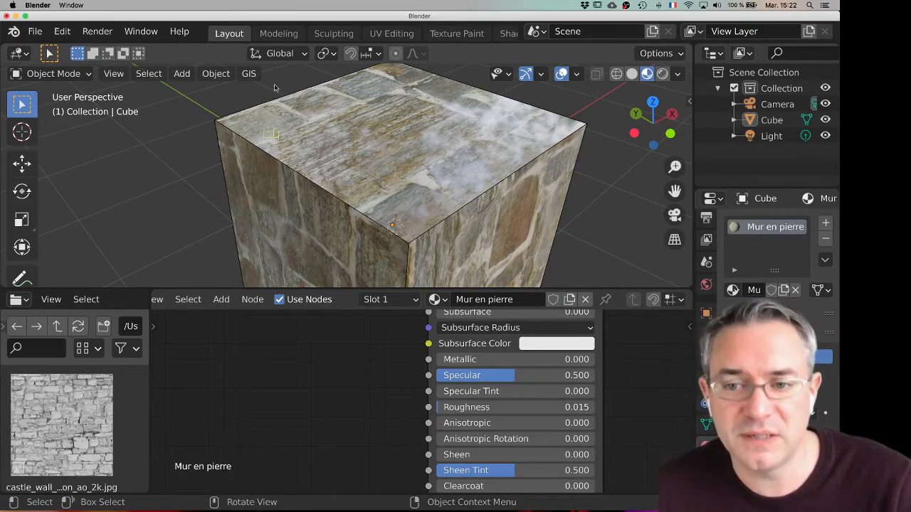
Add castle_wall_varriation_rough_2k.jpg as an Image Texture node and place it beside the Principled BSDF's Roughness input
{"action": "scroll", "coordinate": [52, 427], "scroll_direction": "down", "scroll_amount": 1}
{"action": "scroll", "coordinate": [43, 405], "scroll_direction": "down", "scroll_amount": 1}
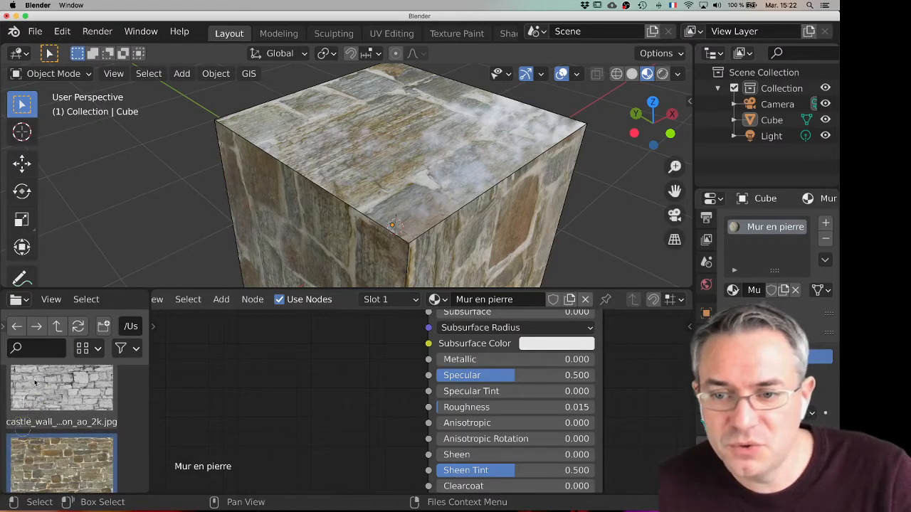
{"action": "scroll", "coordinate": [61, 407], "scroll_direction": "down", "scroll_amount": 4}
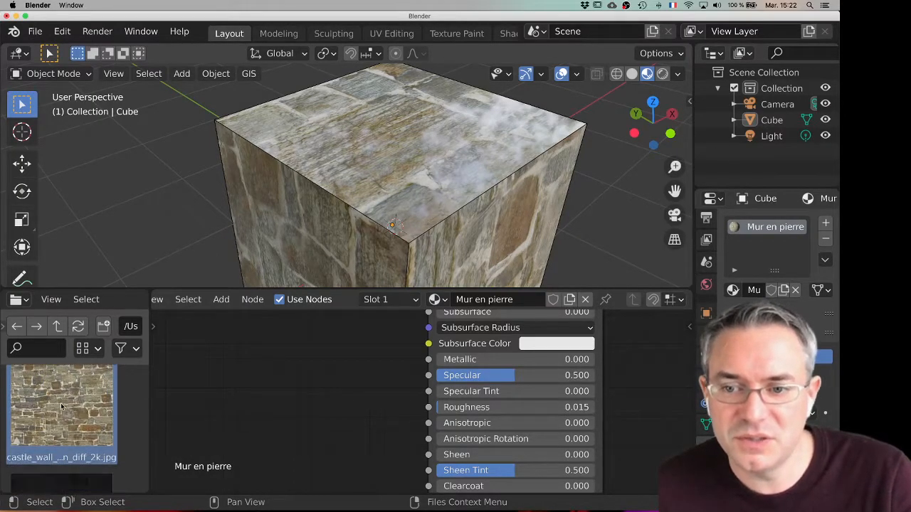
{"action": "scroll", "coordinate": [59, 412], "scroll_direction": "down", "scroll_amount": 3}
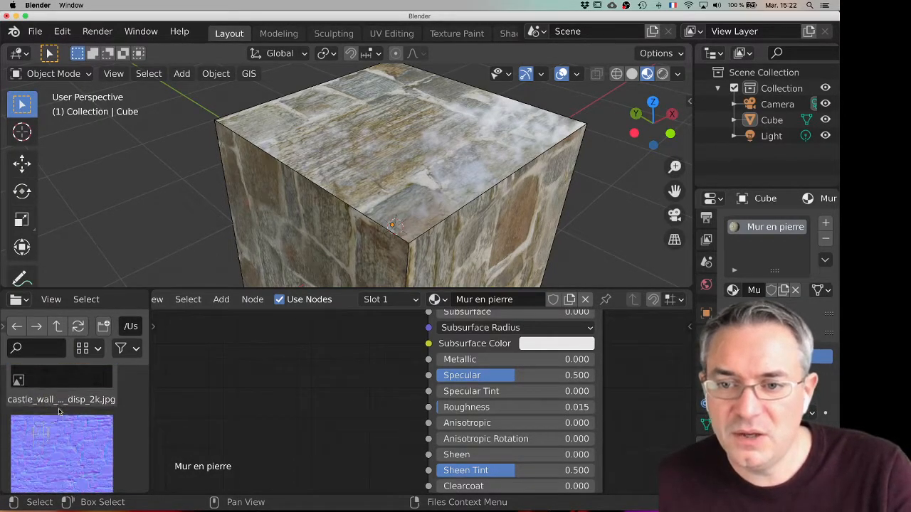
{"action": "scroll", "coordinate": [59, 412], "scroll_direction": "down", "scroll_amount": 2}
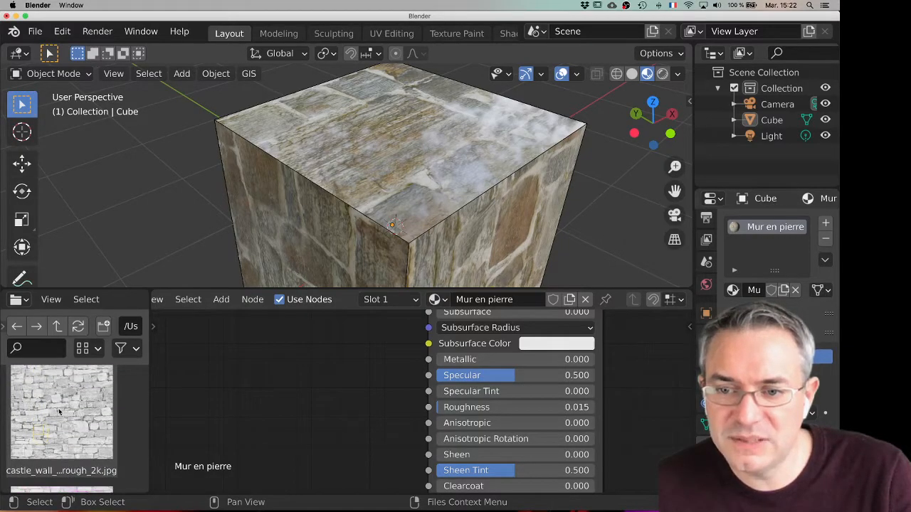
{"action": "left_click", "coordinate": [43, 417]}
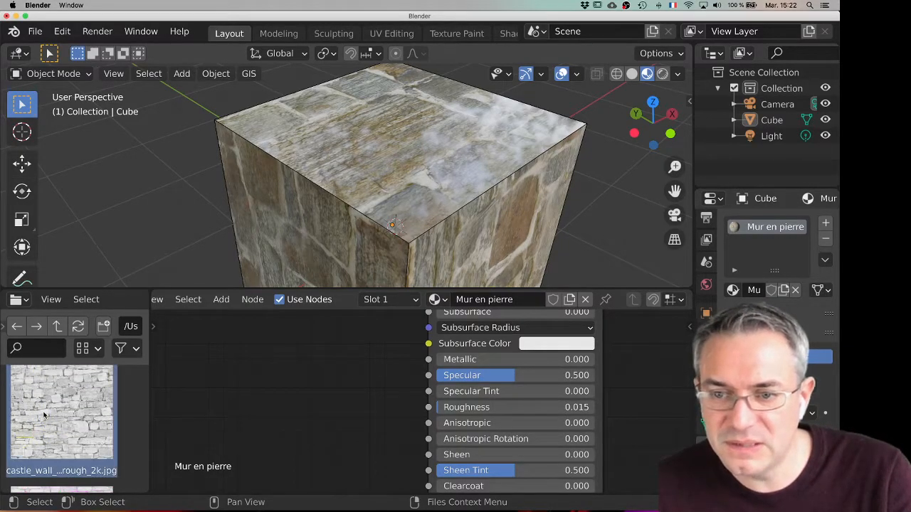
{"action": "left_click_drag", "start_coordinate": [55, 418], "coordinate": [292, 390]}
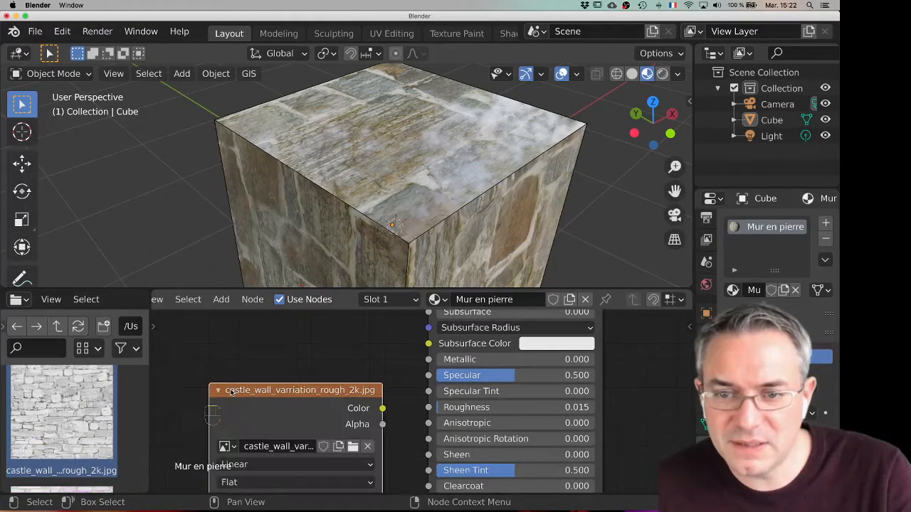
{"action": "left_click", "coordinate": [229, 329]}
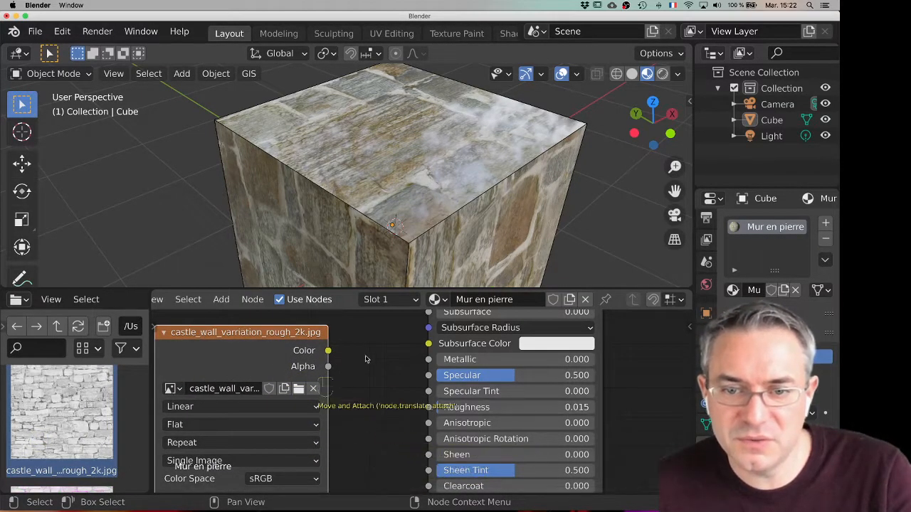
Link the roughness texture's Color output to the Principled BSDF's Roughness input and inspect the cube's surface
{"action": "left_click_drag", "start_coordinate": [328, 350], "coordinate": [352, 363]}
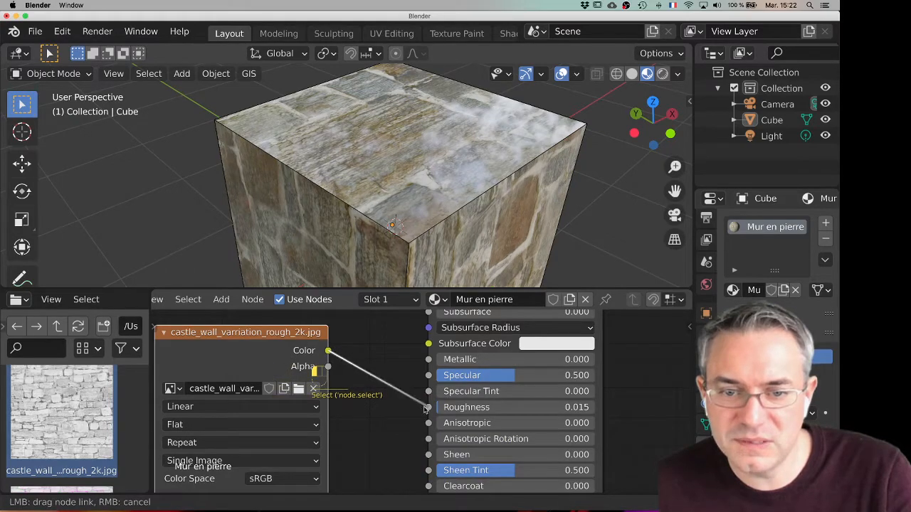
{"action": "left_click_drag", "start_coordinate": [425, 409], "coordinate": [428, 407]}
{"action": "middle_click_drag", "start_coordinate": [365, 155], "coordinate": [400, 124]}
{"action": "scroll", "coordinate": [400, 114], "scroll_direction": "up", "scroll_amount": 3}
{"action": "scroll", "coordinate": [398, 114], "scroll_direction": "down", "scroll_amount": 3}
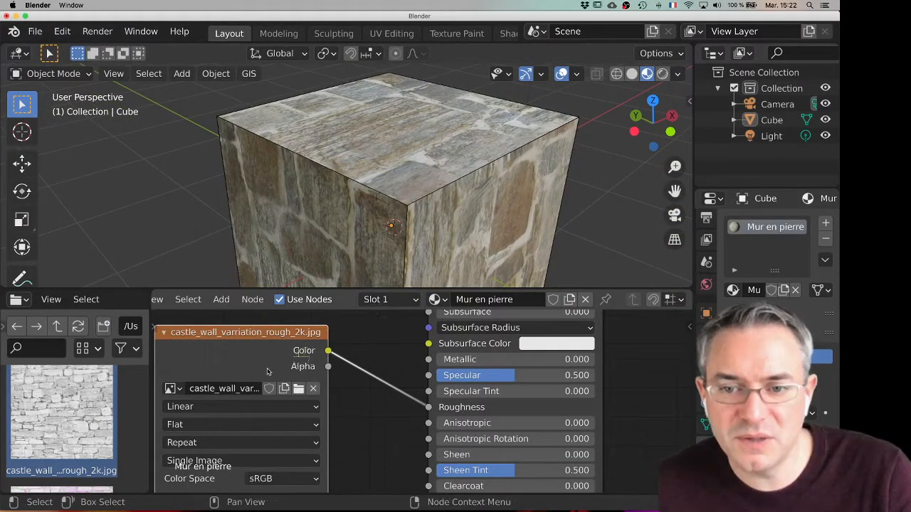
{"action": "scroll", "coordinate": [221, 421], "scroll_direction": "down", "scroll_amount": 2}
{"action": "scroll", "coordinate": [224, 421], "scroll_direction": "up", "scroll_amount": 3}
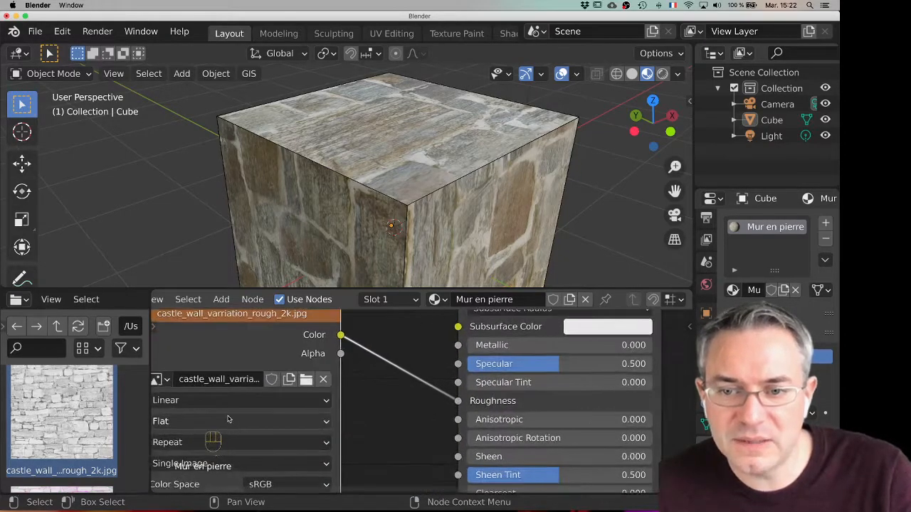
{"action": "scroll", "coordinate": [229, 420], "scroll_direction": "down", "scroll_amount": 2}
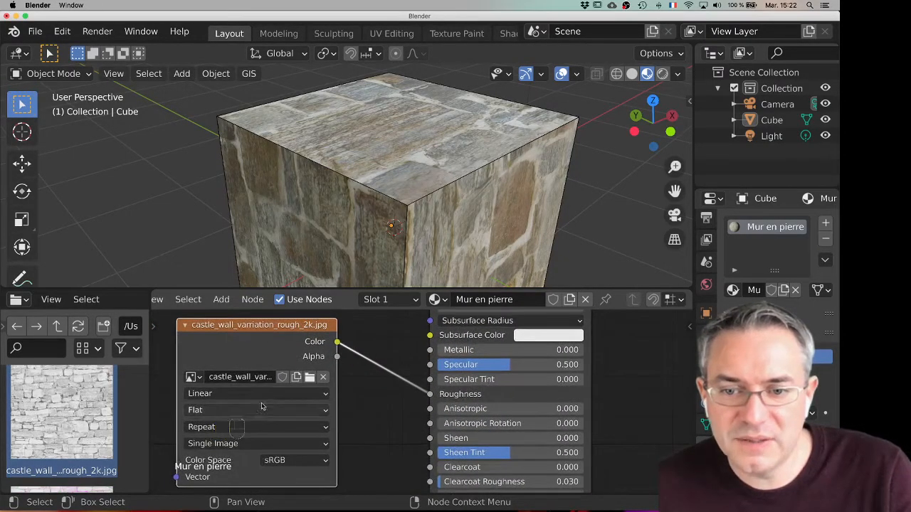
{"action": "middle_click_drag", "start_coordinate": [374, 140], "coordinate": [427, 164]}
{"action": "scroll", "coordinate": [413, 125], "scroll_direction": "up", "scroll_amount": 5}
{"action": "scroll", "coordinate": [420, 166], "scroll_direction": "down", "scroll_amount": 3}
{"action": "scroll", "coordinate": [415, 175], "scroll_direction": "down", "scroll_amount": 1}
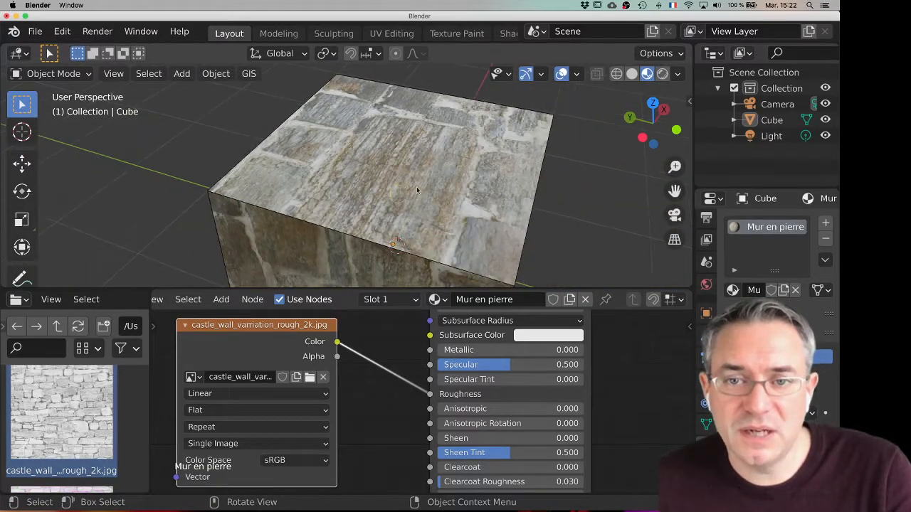
Unlink the roughness texture from Roughness to compare the reflections, reconnect it, and check the cube from other angles
{"action": "left_click_drag", "start_coordinate": [429, 393], "coordinate": [395, 398]}
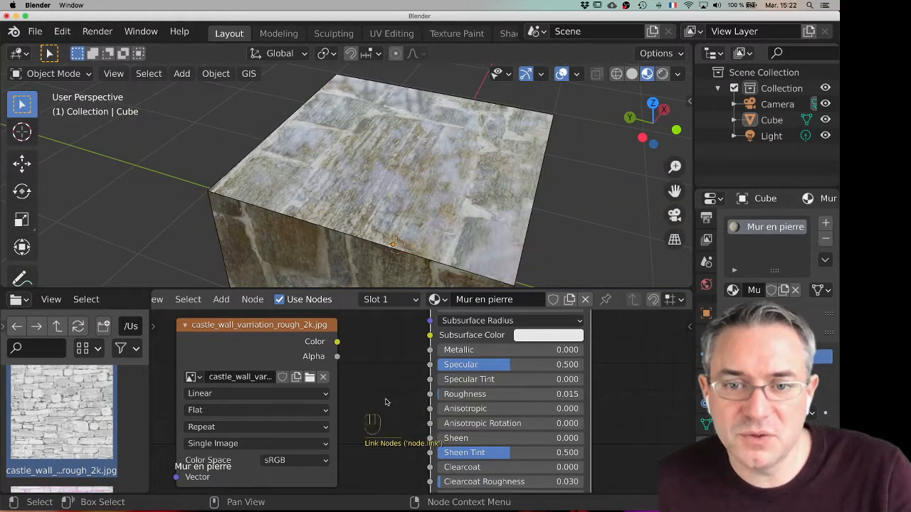
{"action": "left_click_drag", "start_coordinate": [338, 342], "coordinate": [390, 363]}
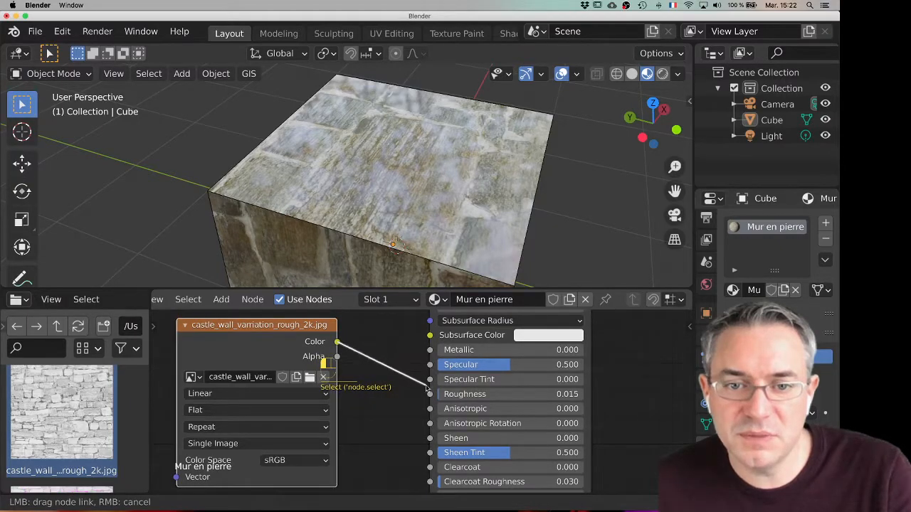
{"action": "left_click_drag", "start_coordinate": [430, 397], "coordinate": [429, 394]}
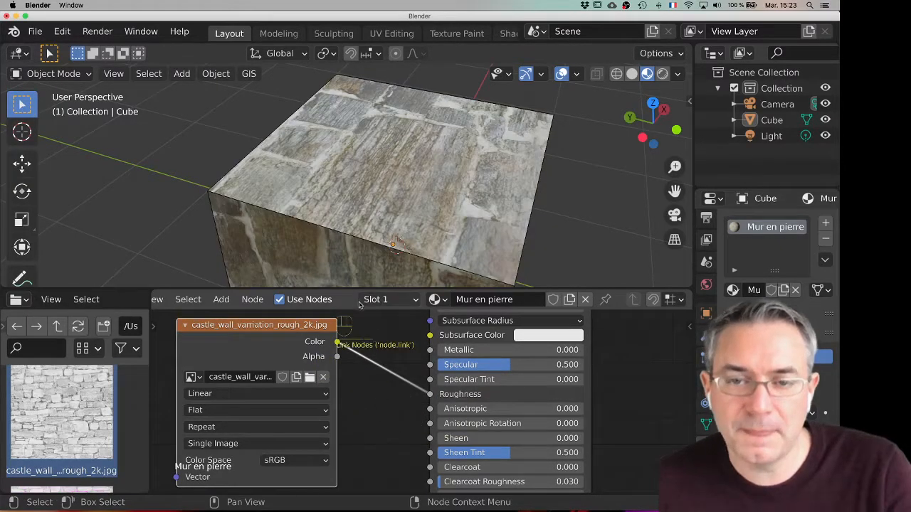
{"action": "middle_click_drag", "start_coordinate": [392, 167], "coordinate": [359, 140]}
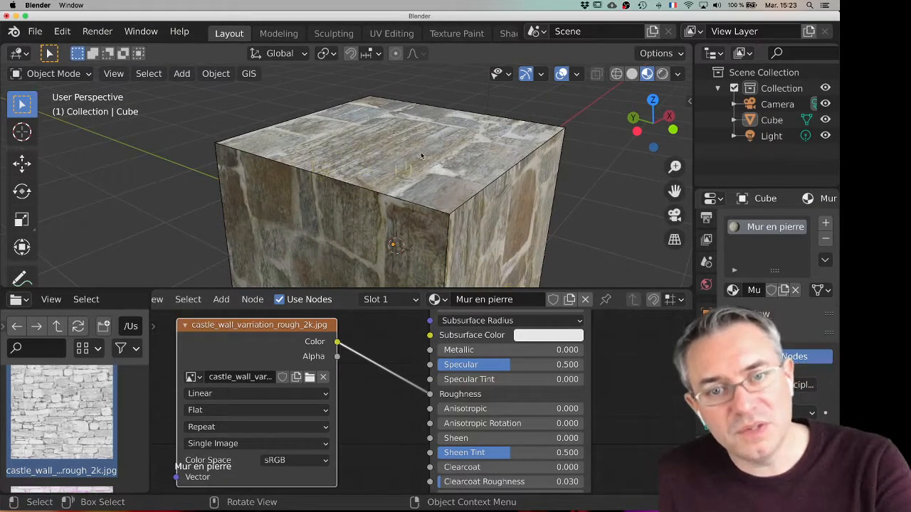
{"action": "middle_click_drag", "start_coordinate": [428, 195], "coordinate": [340, 246]}
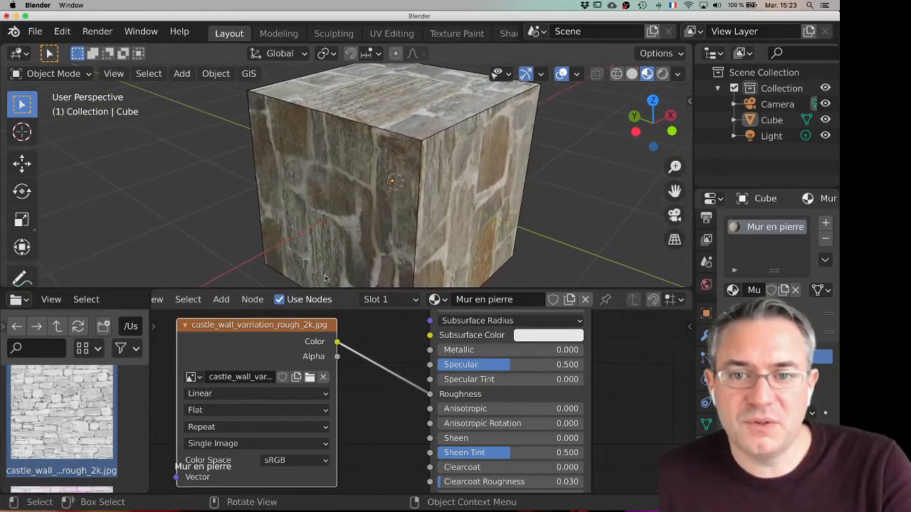
Add the normal map castle_wall_varriation_nor_2k.jpg as an Image Texture node below the roughness texture node
{"action": "scroll", "coordinate": [338, 345], "scroll_direction": "down", "scroll_amount": 2}
{"action": "scroll", "coordinate": [339, 345], "scroll_direction": "down", "scroll_amount": 5}
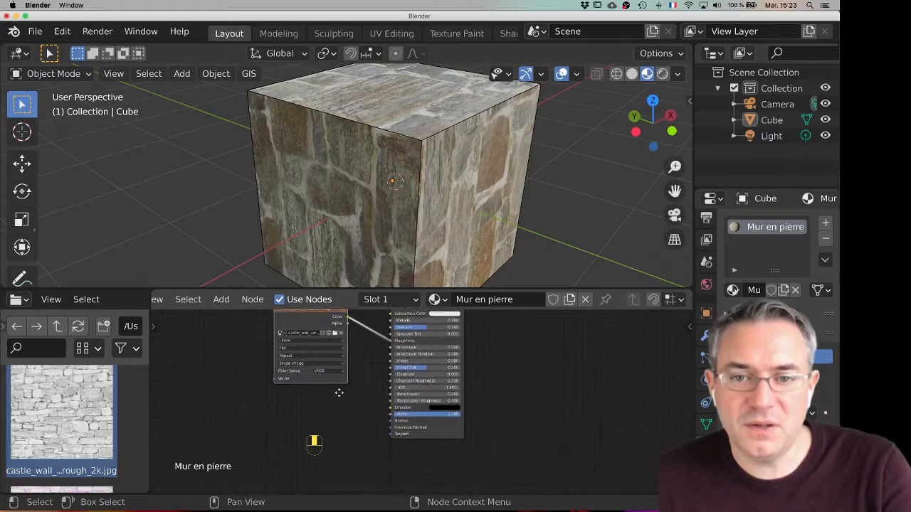
{"action": "scroll", "coordinate": [329, 457], "scroll_direction": "up", "scroll_amount": 3}
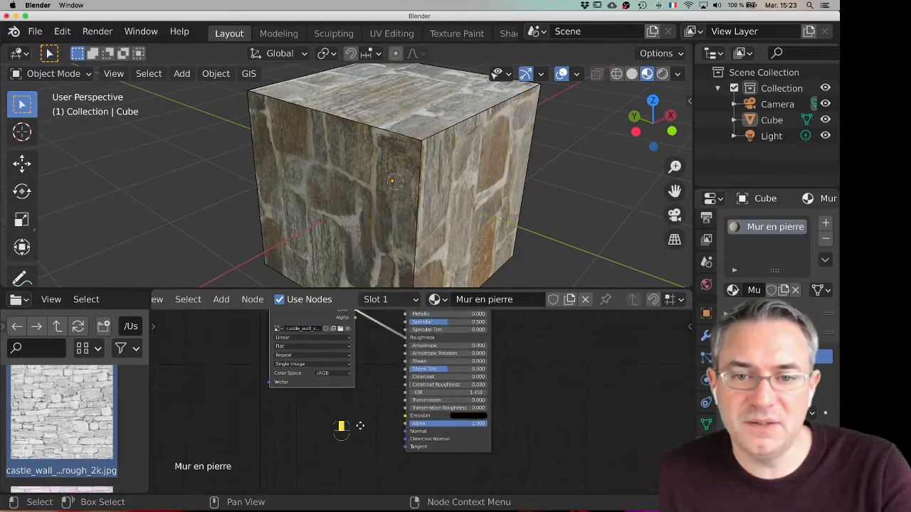
{"action": "middle_click_drag", "start_coordinate": [352, 440], "coordinate": [348, 444]}
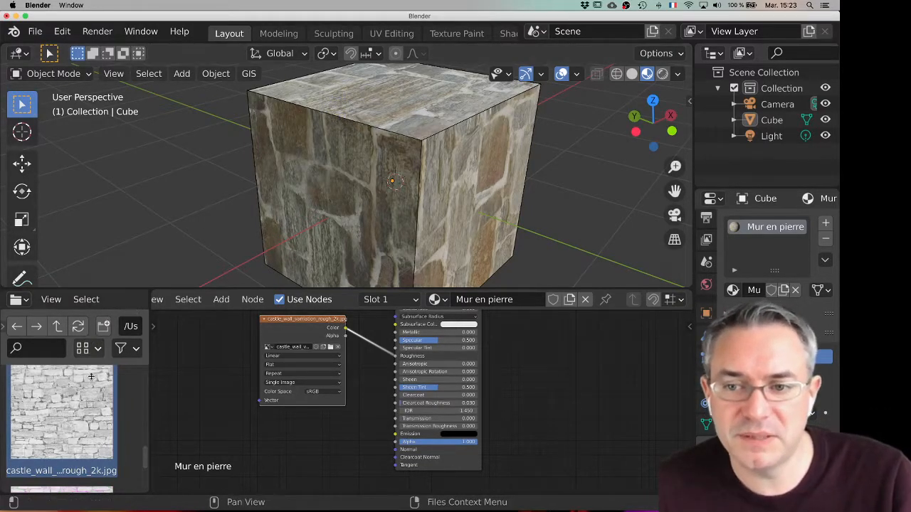
{"action": "scroll", "coordinate": [70, 448], "scroll_direction": "down", "scroll_amount": 3}
{"action": "scroll", "coordinate": [70, 448], "scroll_direction": "down", "scroll_amount": 1}
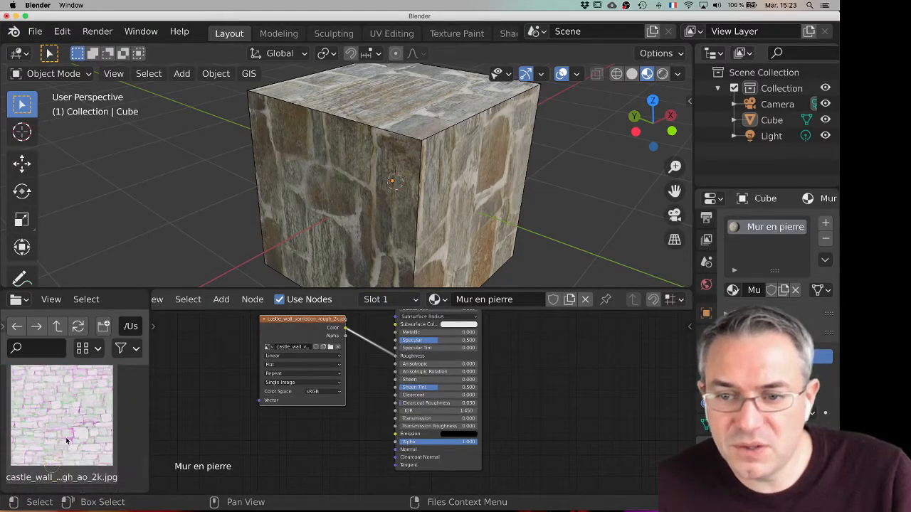
{"action": "scroll", "coordinate": [66, 442], "scroll_direction": "down", "scroll_amount": 6}
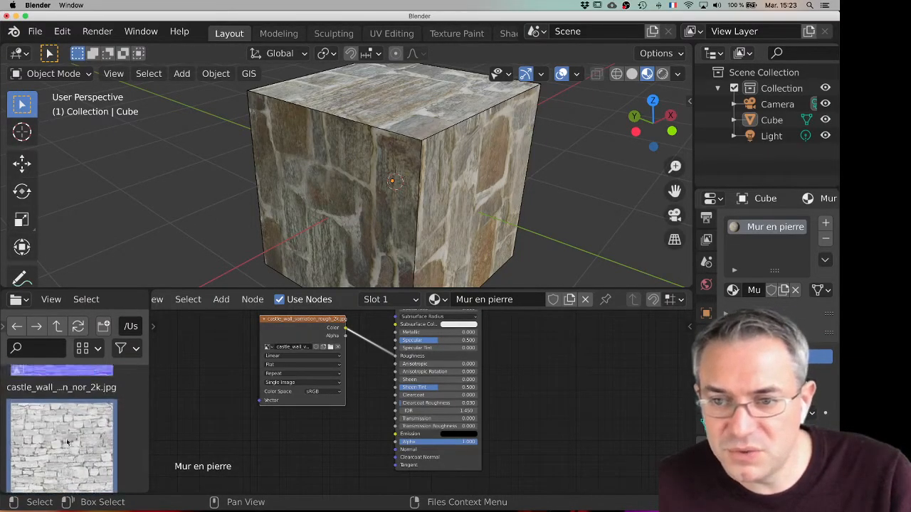
{"action": "scroll", "coordinate": [64, 438], "scroll_direction": "up", "scroll_amount": 2}
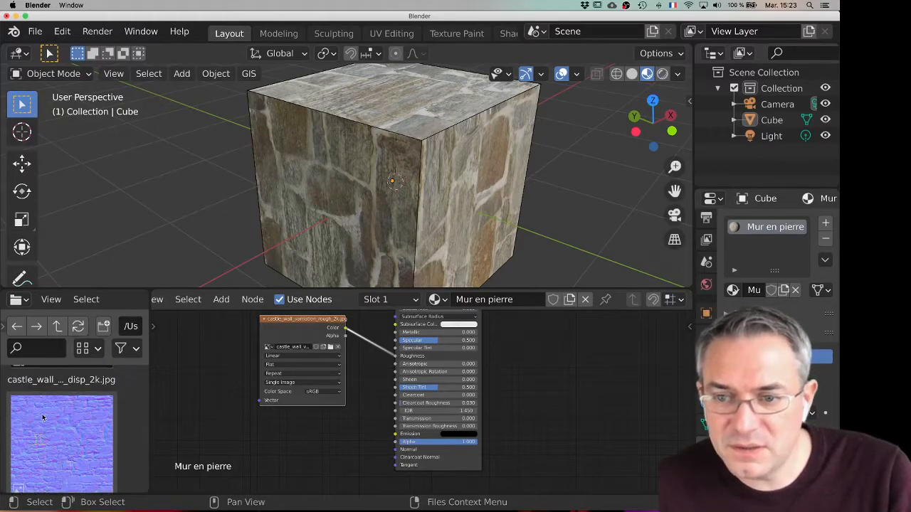
{"action": "left_click_drag", "start_coordinate": [52, 440], "coordinate": [235, 436]}
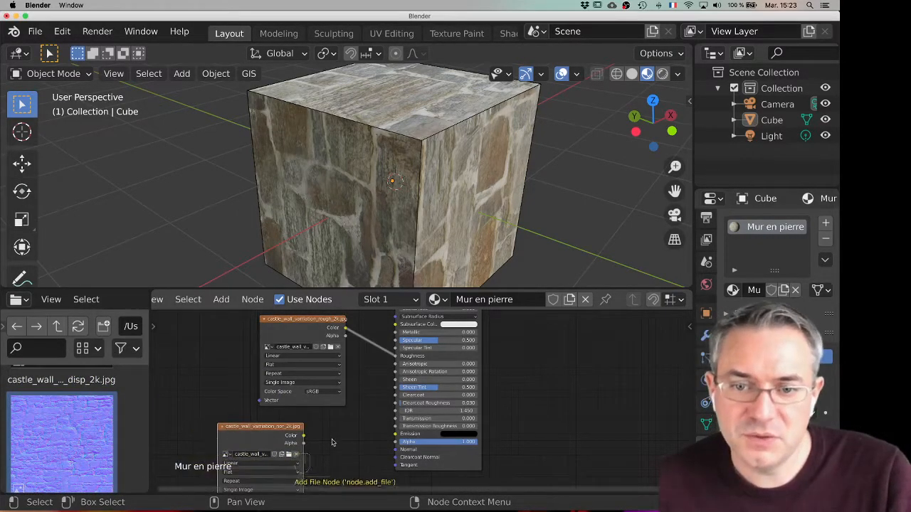
Try linking the normal map's Color output directly to the Principled BSDF's Normal input, inspect the cube, and remove the link
{"action": "scroll", "coordinate": [331, 442], "scroll_direction": "up", "scroll_amount": 2}
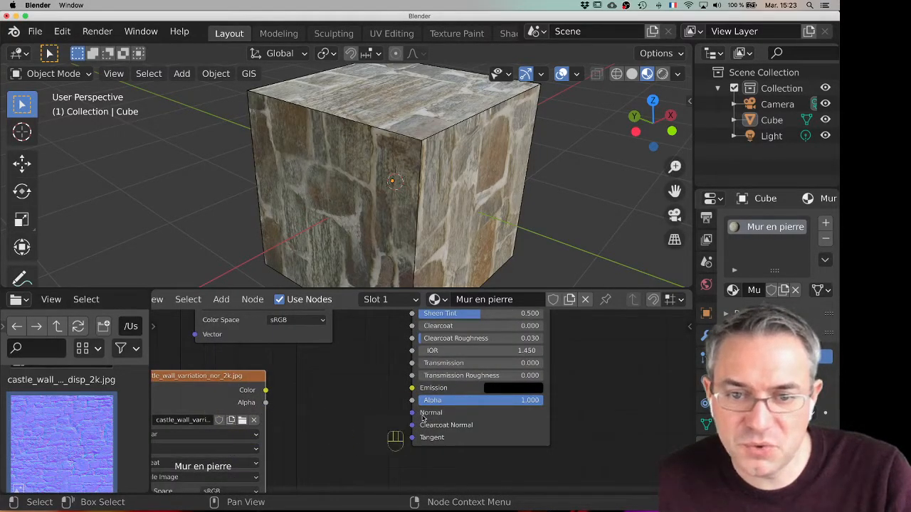
{"action": "mouse_move", "coordinate": [265, 391]}
{"action": "left_mouse_down"}
{"action": "mouse_move", "coordinate": [420, 431]}
{"action": "mouse_move", "coordinate": [419, 414]}
{"action": "left_mouse_up"}
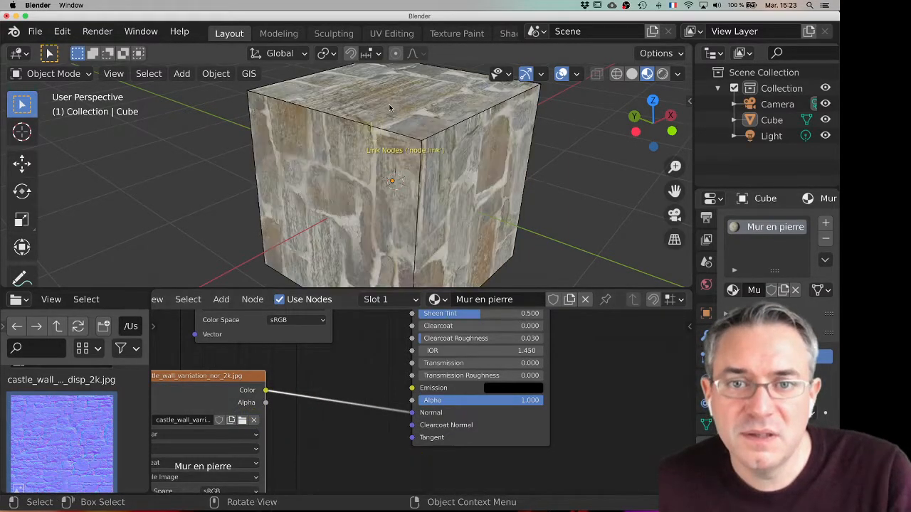
{"action": "scroll", "coordinate": [389, 109], "scroll_direction": "up", "scroll_amount": 4}
{"action": "middle_click_drag", "start_coordinate": [389, 131], "coordinate": [411, 186]}
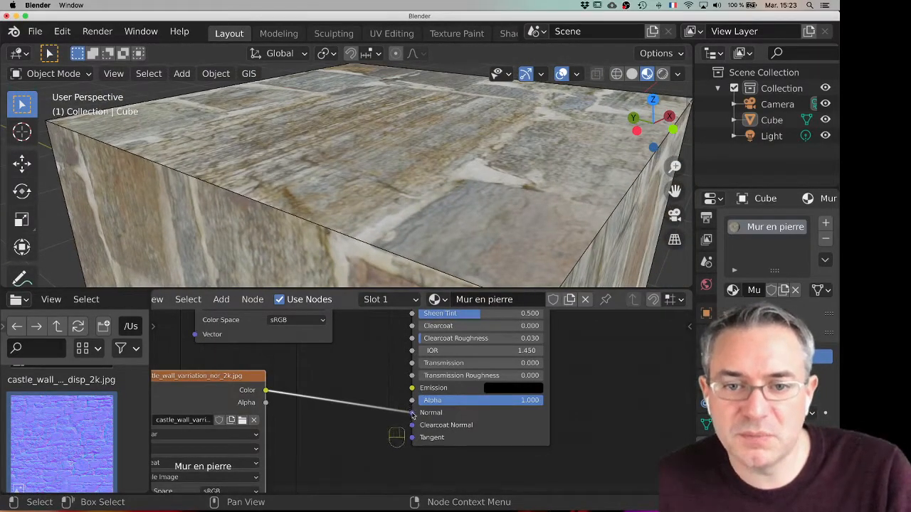
{"action": "left_click_drag", "start_coordinate": [412, 414], "coordinate": [373, 429]}
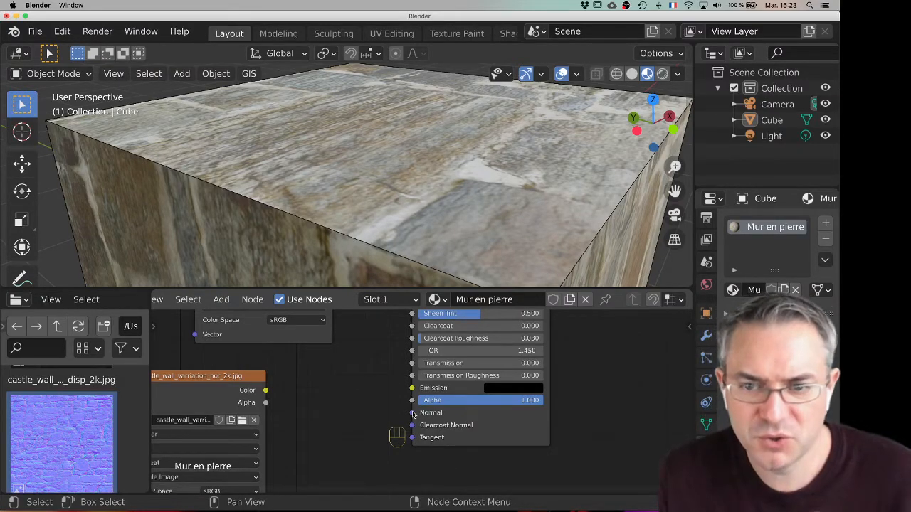
Move the normal map texture node slightly closer to the roughness texture node above it
{"action": "mouse_move", "coordinate": [197, 377]}
{"action": "left_mouse_down"}
{"action": "mouse_move", "coordinate": [197, 312]}
{"action": "mouse_move", "coordinate": [197, 371]}
{"action": "left_mouse_up"}
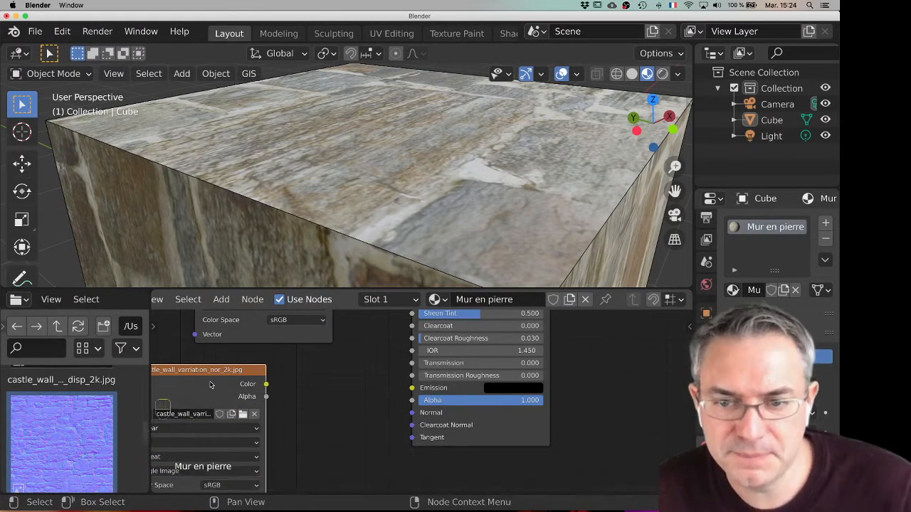
{"action": "left_click_drag", "start_coordinate": [204, 377], "coordinate": [216, 370]}
{"action": "scroll", "coordinate": [224, 389], "scroll_direction": "down", "scroll_amount": 3}
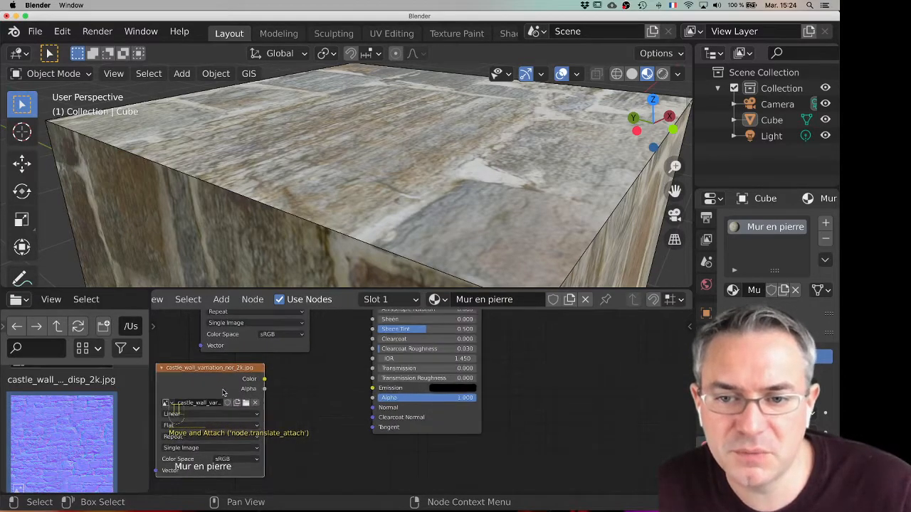
Set the normal texture node's color space to Non-Color and shift the node slightly away from the Principled BSDF
{"action": "middle_click_drag", "start_coordinate": [243, 398], "coordinate": [273, 396]}
{"action": "scroll", "coordinate": [249, 436], "scroll_direction": "up", "scroll_amount": 1}
{"action": "left_click", "coordinate": [255, 458]}
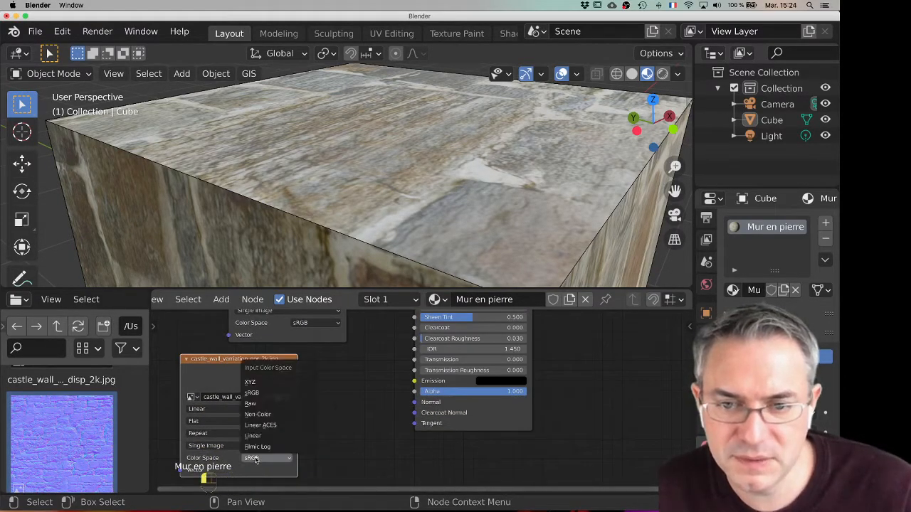
{"action": "left_click", "coordinate": [274, 459]}
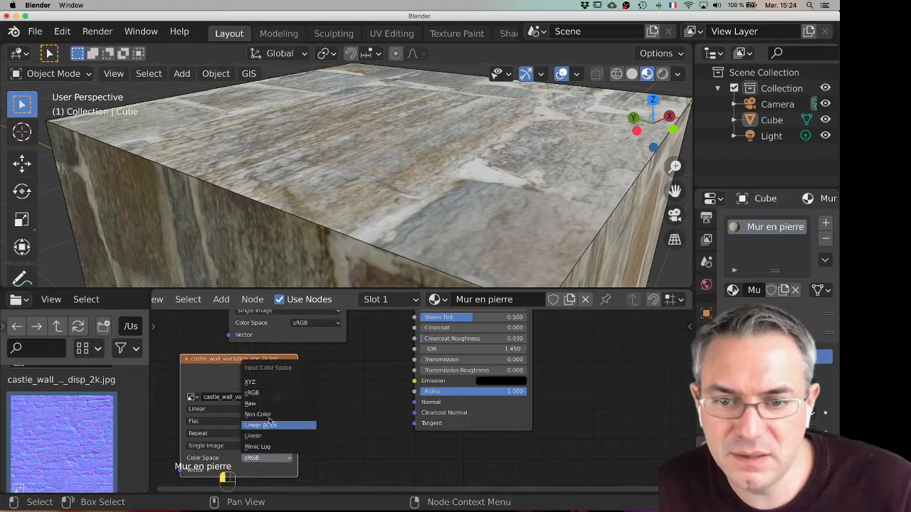
{"action": "left_click", "coordinate": [269, 414]}
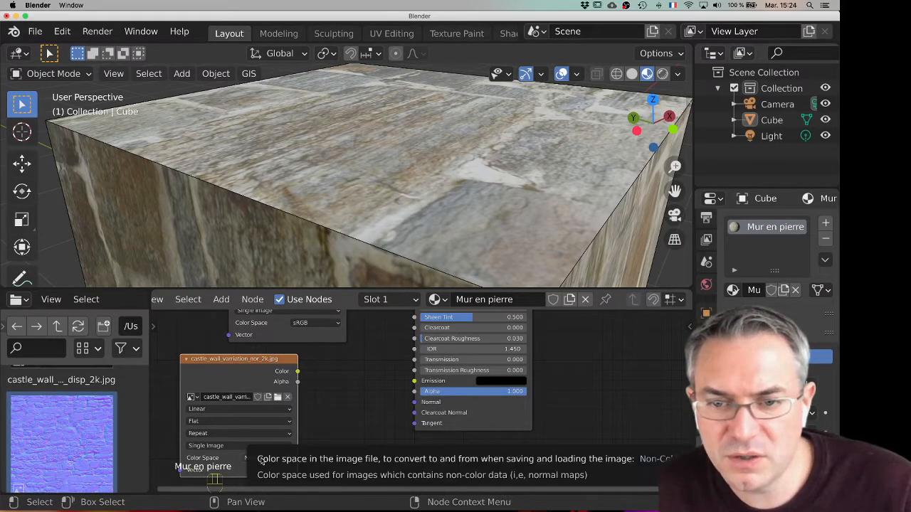
{"action": "left_click_drag", "start_coordinate": [229, 362], "coordinate": [222, 361]}
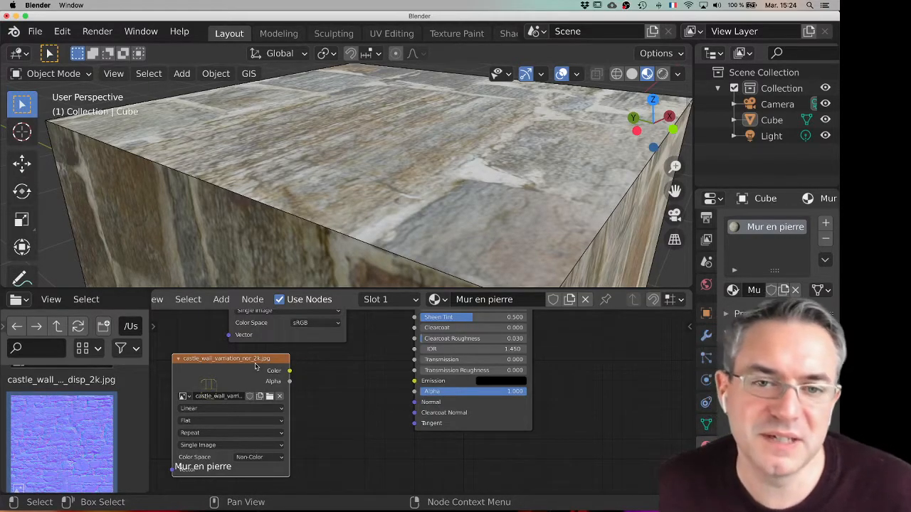
Move the roughness texture node away from the Principled BSDF to align it directly above the normal texture node
{"action": "scroll", "coordinate": [367, 359], "scroll_direction": "up", "scroll_amount": 5}
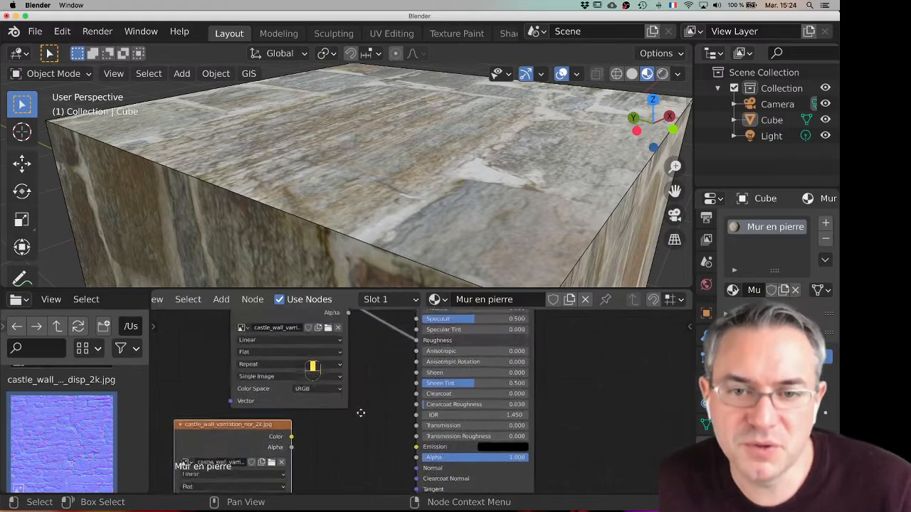
{"action": "middle_click_drag", "start_coordinate": [371, 365], "coordinate": [371, 382]}
{"action": "left_click_drag", "start_coordinate": [320, 325], "coordinate": [308, 325]}
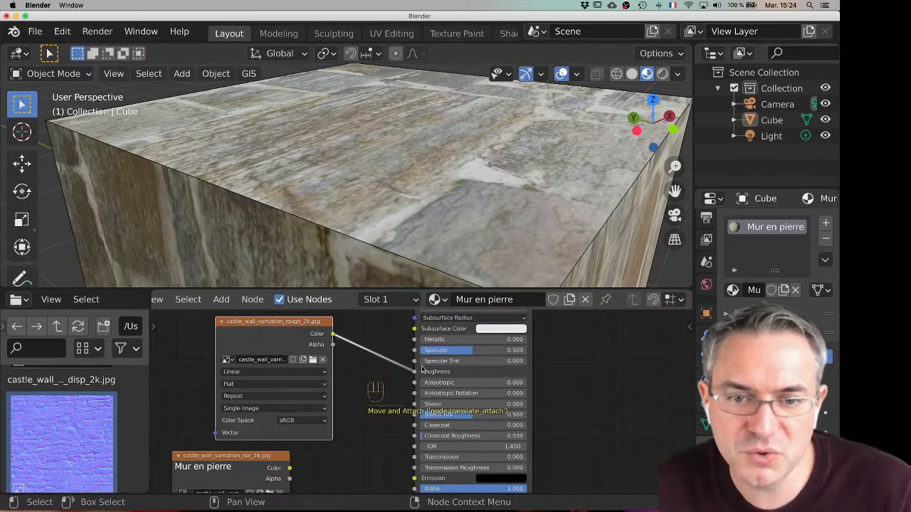
{"action": "middle_click_drag", "start_coordinate": [358, 380], "coordinate": [383, 383]}
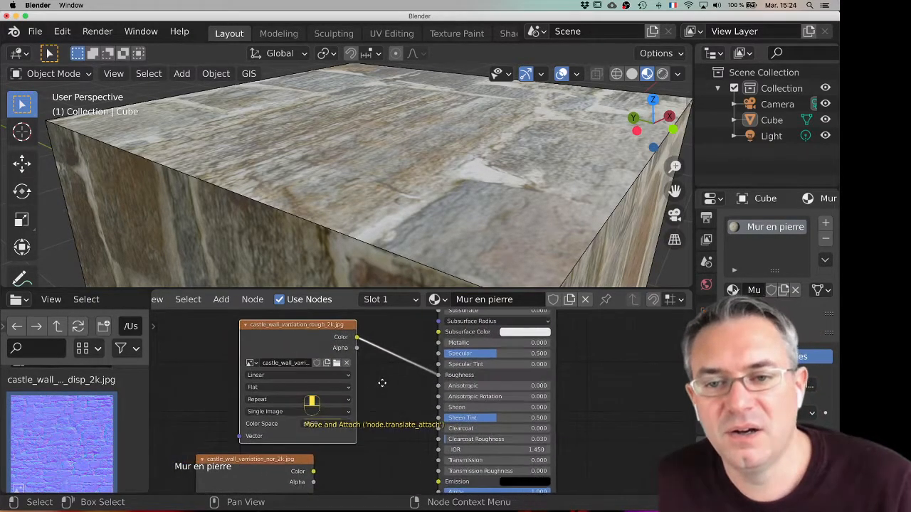
{"action": "left_click_drag", "start_coordinate": [291, 327], "coordinate": [246, 331]}
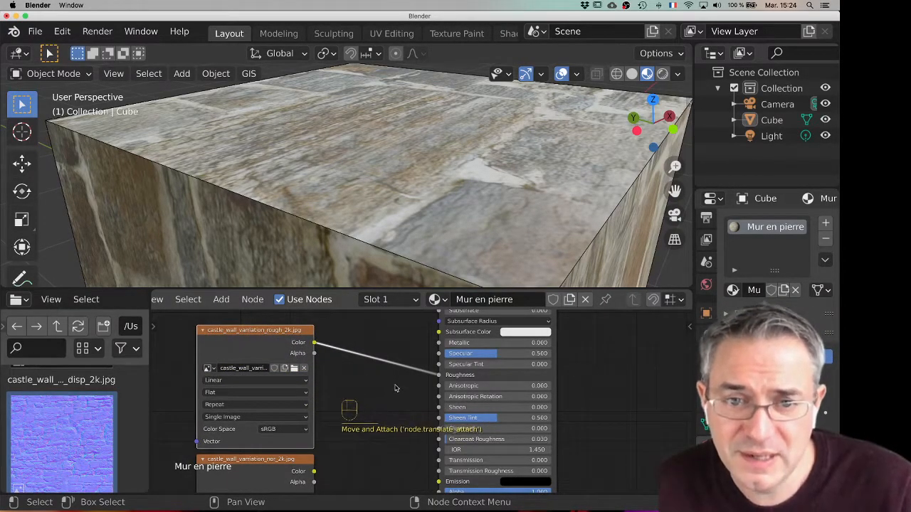
Set the roughness texture node's color space to Non-Color and nudge the node slightly
{"action": "scroll", "coordinate": [416, 374], "scroll_direction": "up", "scroll_amount": 1}
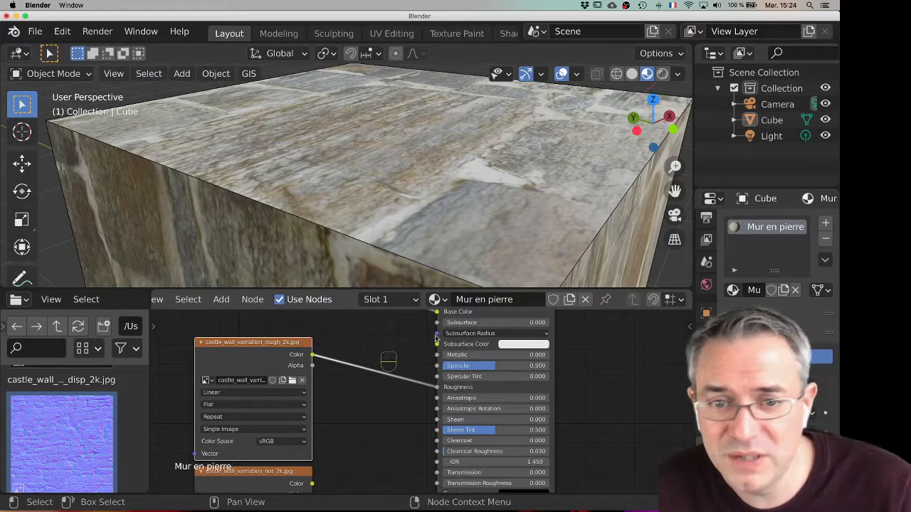
{"action": "scroll", "coordinate": [334, 424], "scroll_direction": "down", "scroll_amount": 6}
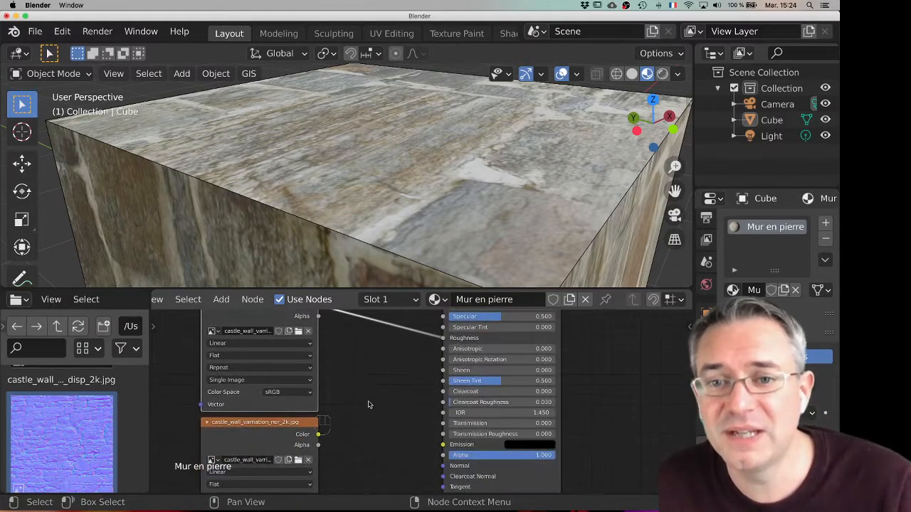
{"action": "scroll", "coordinate": [360, 414], "scroll_direction": "down", "scroll_amount": 2}
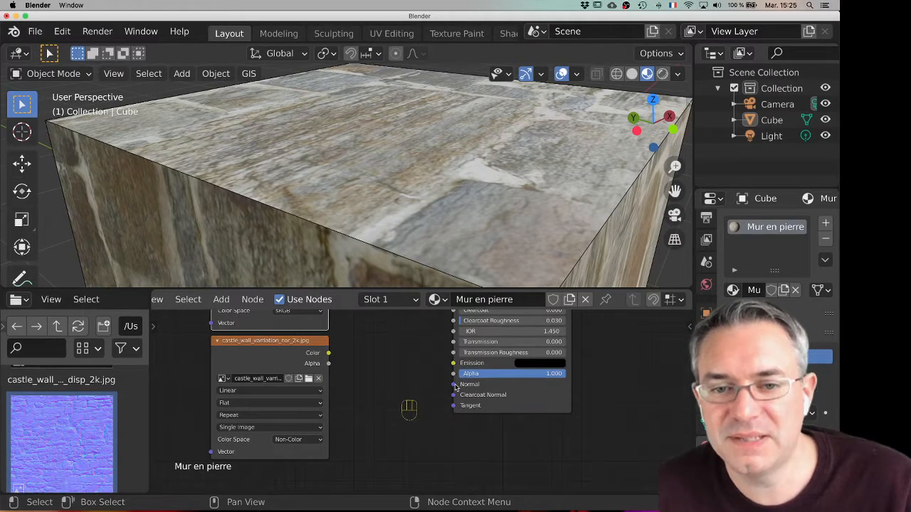
{"action": "middle_click_drag", "start_coordinate": [398, 364], "coordinate": [413, 473]}
{"action": "middle_click_drag", "start_coordinate": [398, 388], "coordinate": [403, 414]}
{"action": "middle_click_drag", "start_coordinate": [382, 369], "coordinate": [387, 365]}
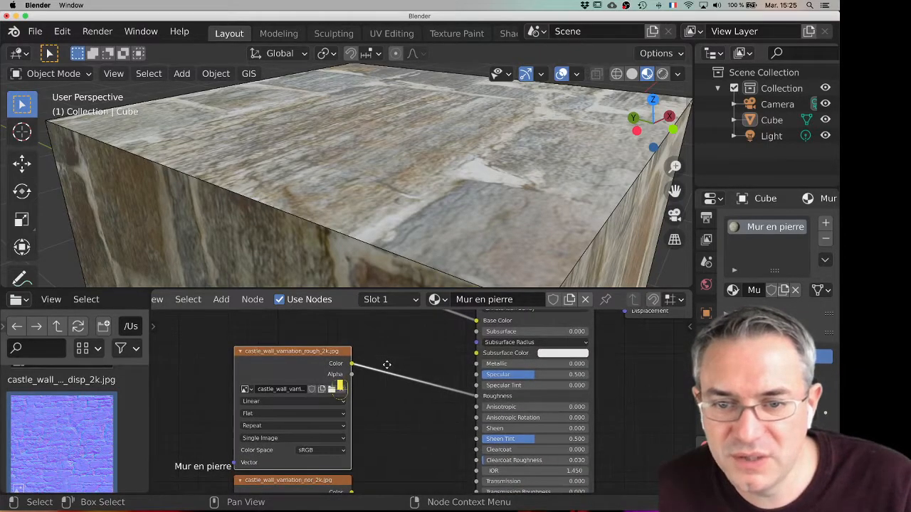
{"action": "left_click", "coordinate": [343, 451]}
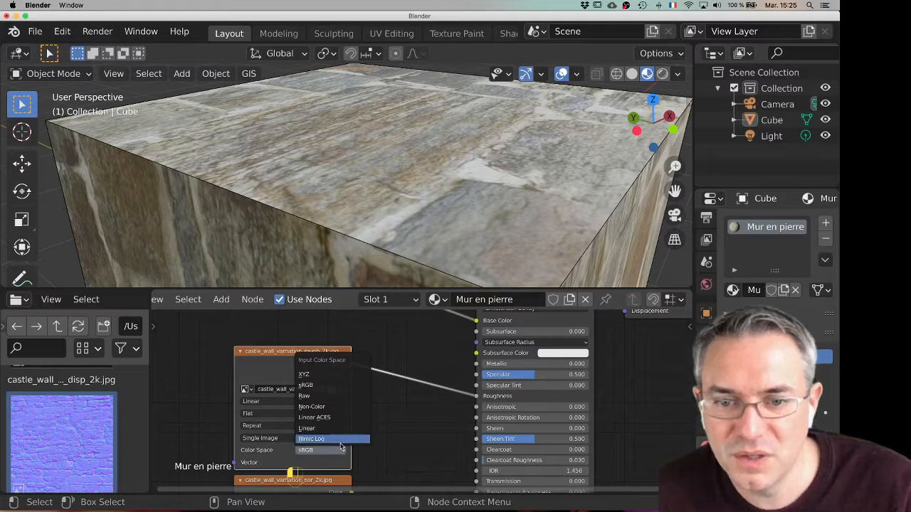
{"action": "left_click", "coordinate": [327, 410]}
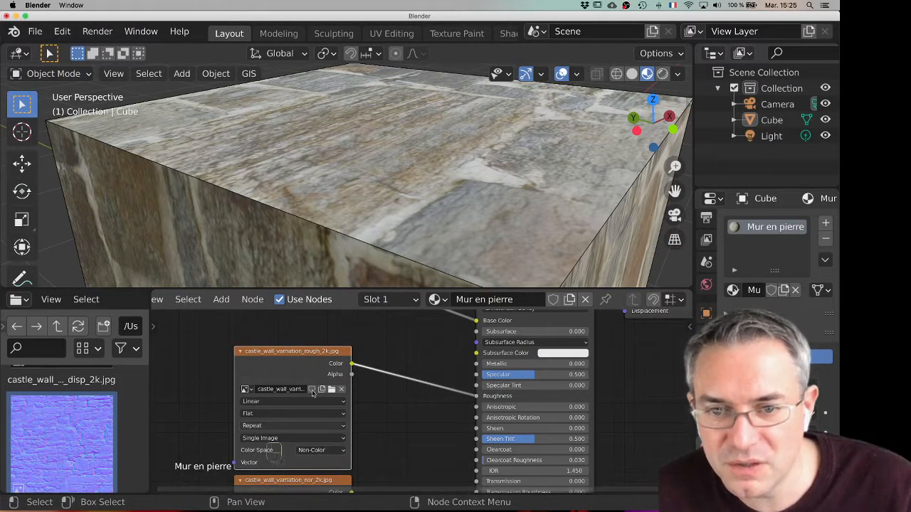
{"action": "mouse_move", "coordinate": [303, 355]}
{"action": "left_mouse_down"}
{"action": "mouse_move", "coordinate": [296, 346]}
{"action": "mouse_move", "coordinate": [304, 353]}
{"action": "left_mouse_up"}
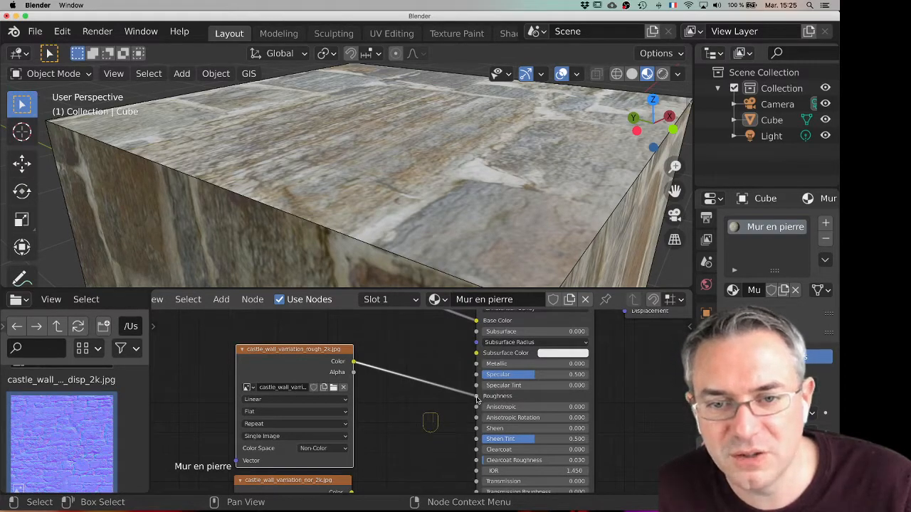
{"action": "left_click", "coordinate": [309, 455]}
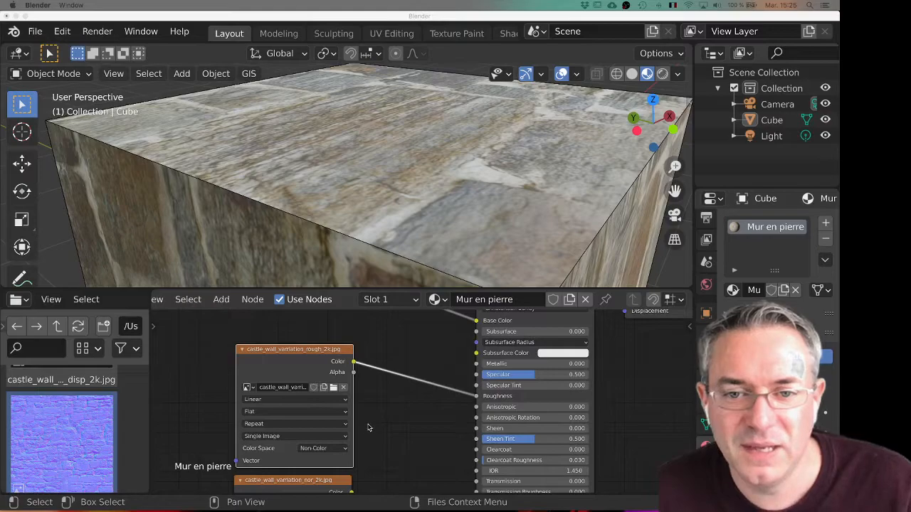
{"action": "scroll", "coordinate": [368, 427], "scroll_direction": "down", "scroll_amount": 5}
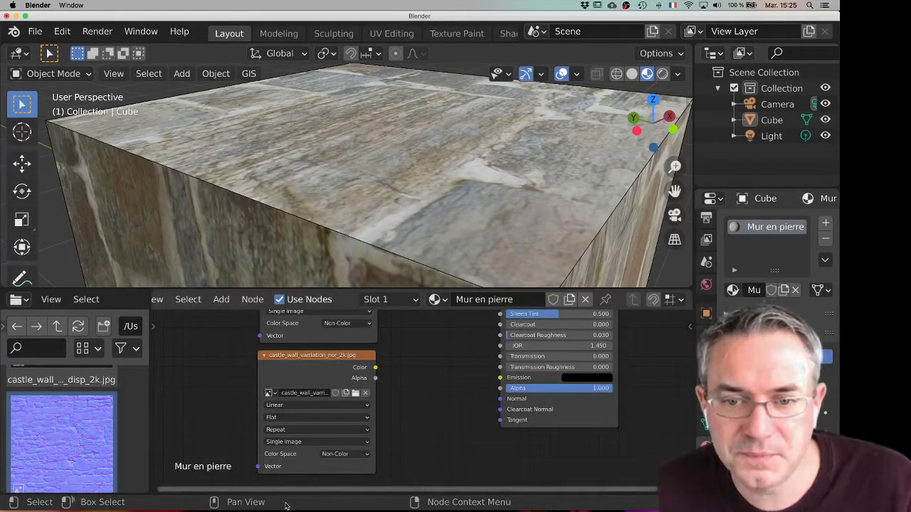
{"action": "middle_click_drag", "start_coordinate": [430, 402], "coordinate": [424, 407]}
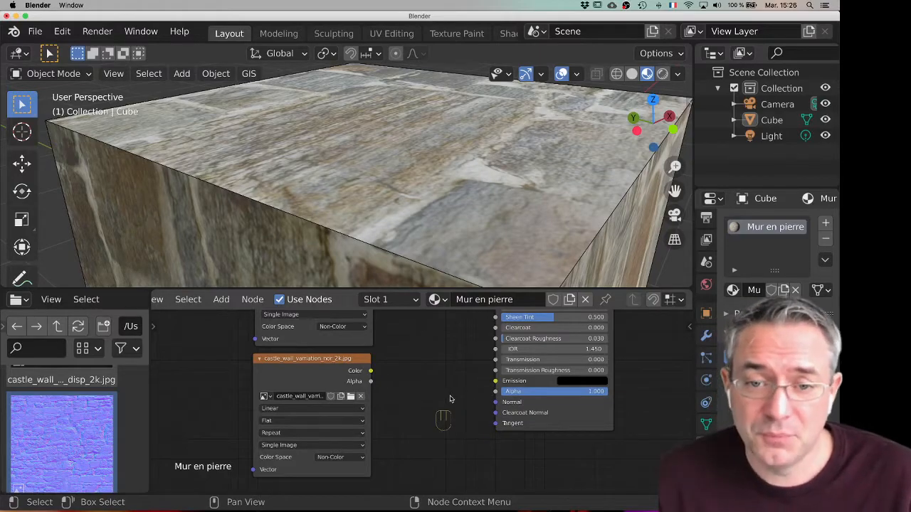
{"action": "key", "text": "shift+a"}
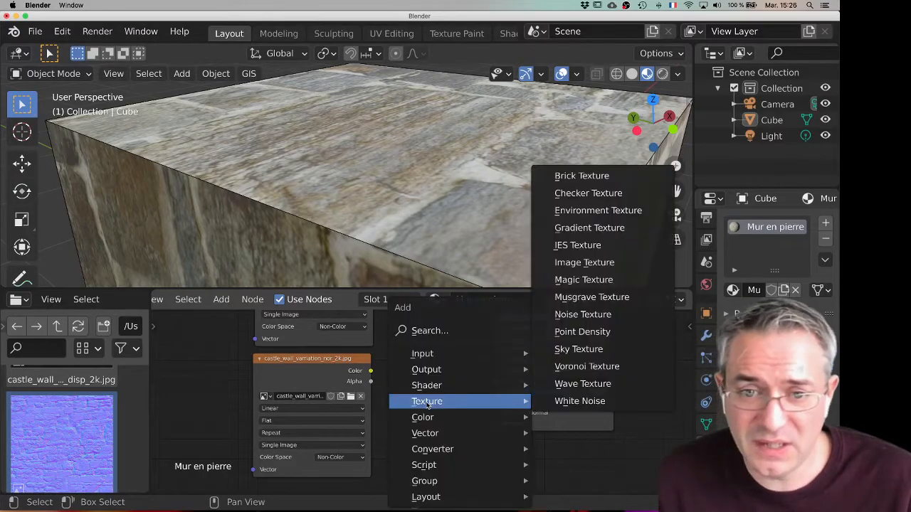
{"action": "mouse_move", "coordinate": [438, 439]}
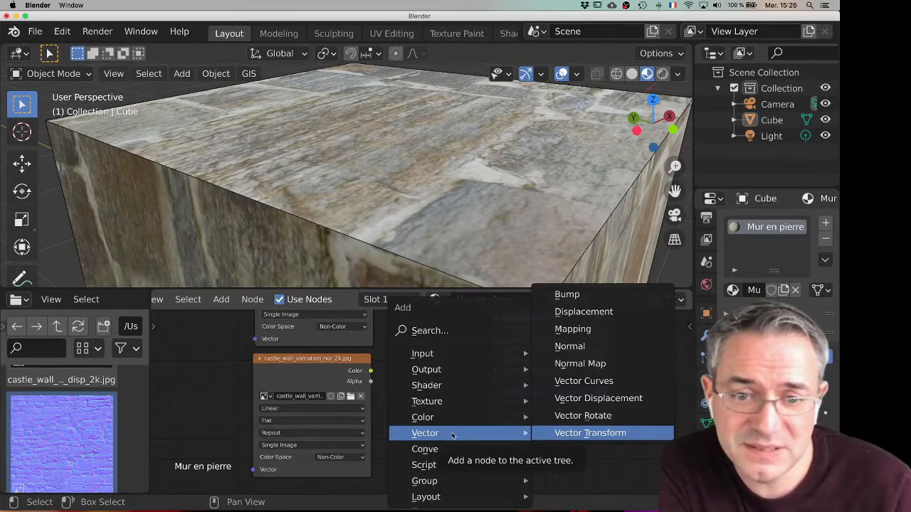
{"action": "key", "text": "Escape"}
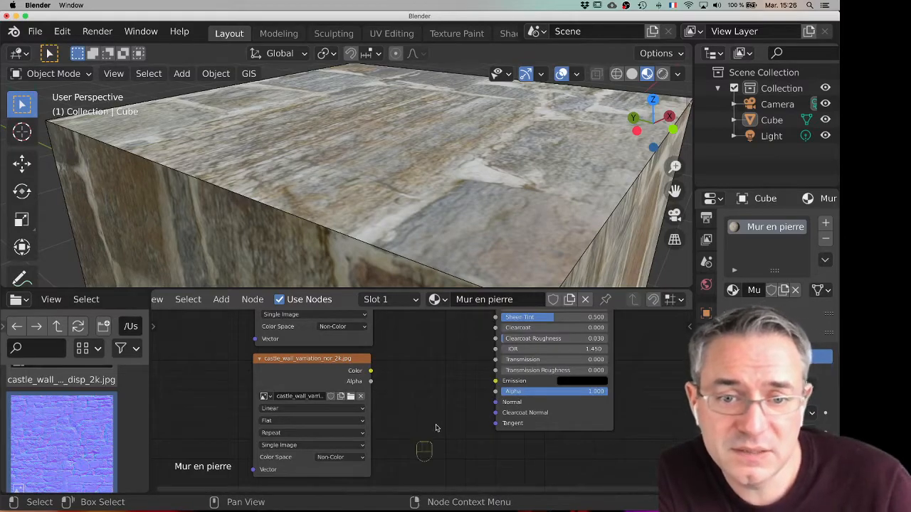
{"action": "left_click", "coordinate": [225, 300]}
{"action": "mouse_move", "coordinate": [256, 390]}
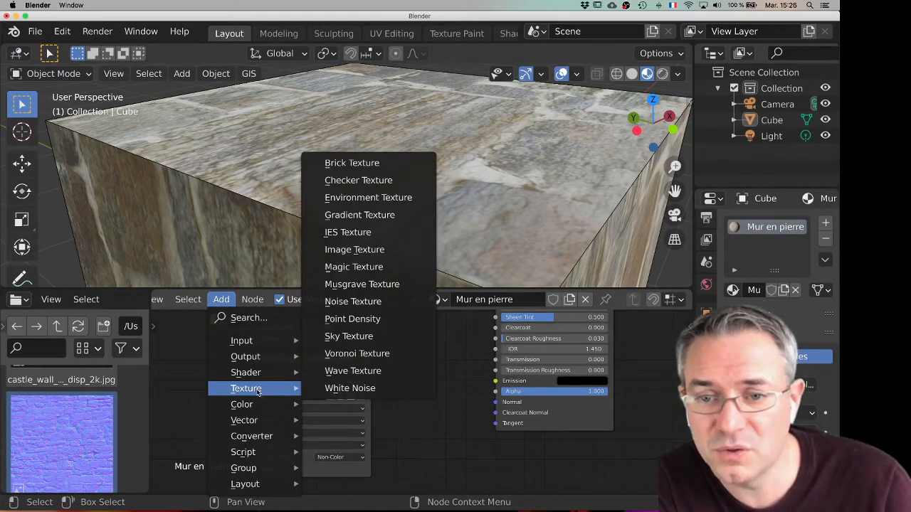
{"action": "mouse_move", "coordinate": [255, 420]}
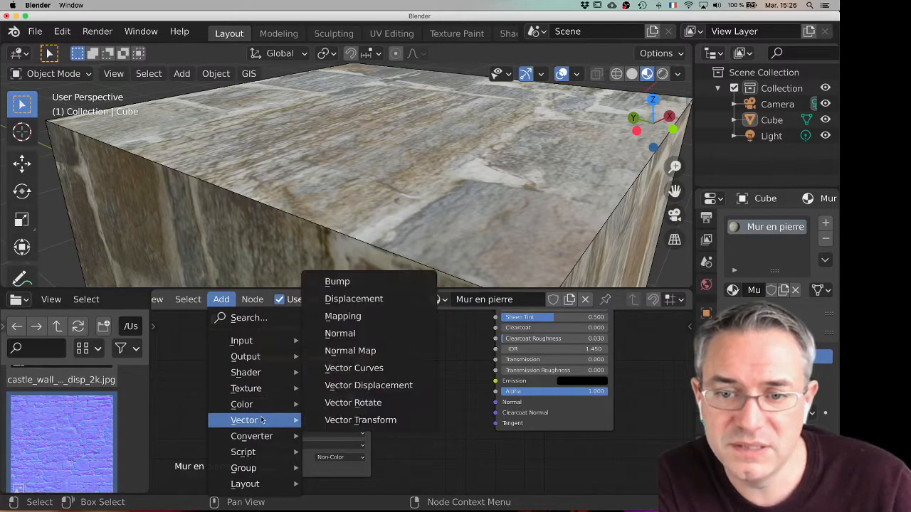
{"action": "left_click", "coordinate": [349, 333]}
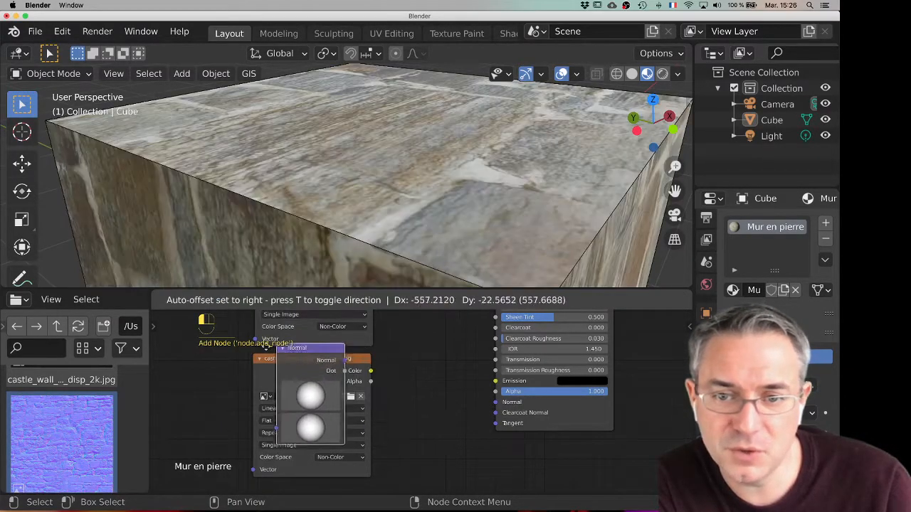
{"action": "key", "text": "Escape"}
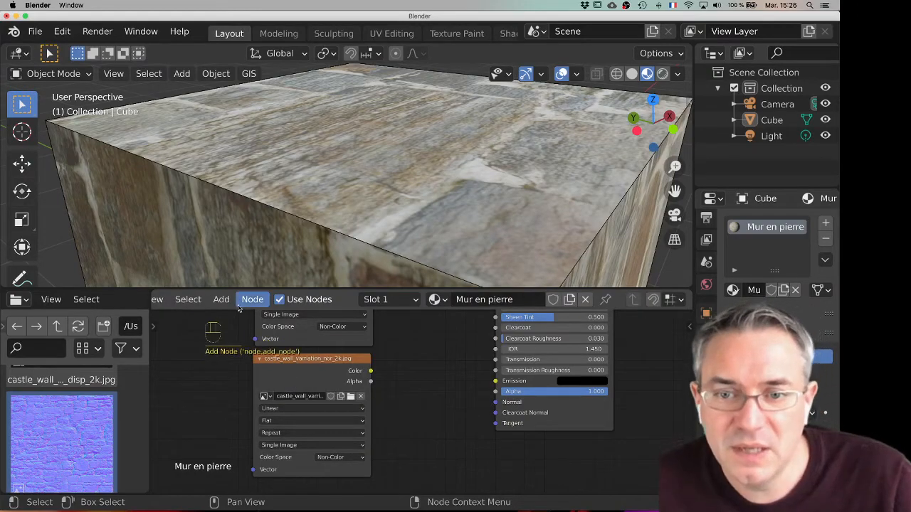
Add a Normal Map vector node between the normal texture node and the Principled BSDF
{"action": "left_click", "coordinate": [221, 300]}
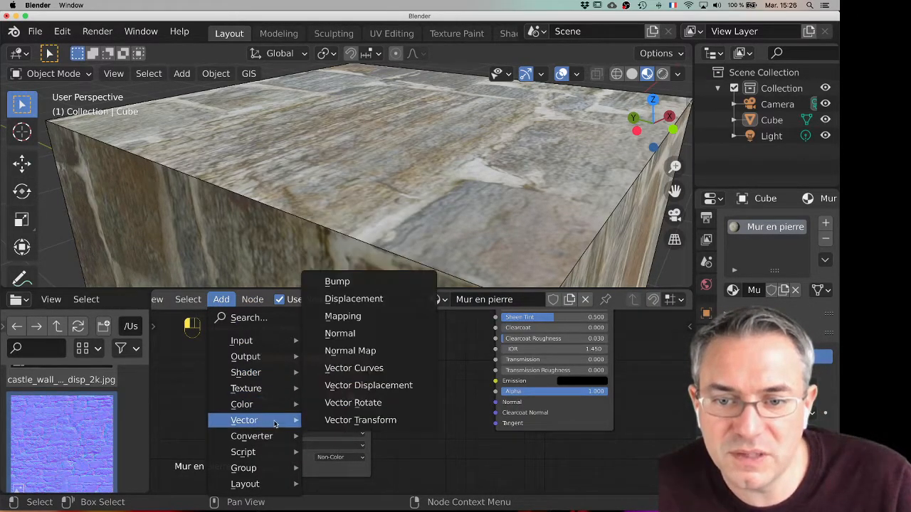
{"action": "left_click", "coordinate": [362, 351]}
{"action": "left_click", "coordinate": [400, 371]}
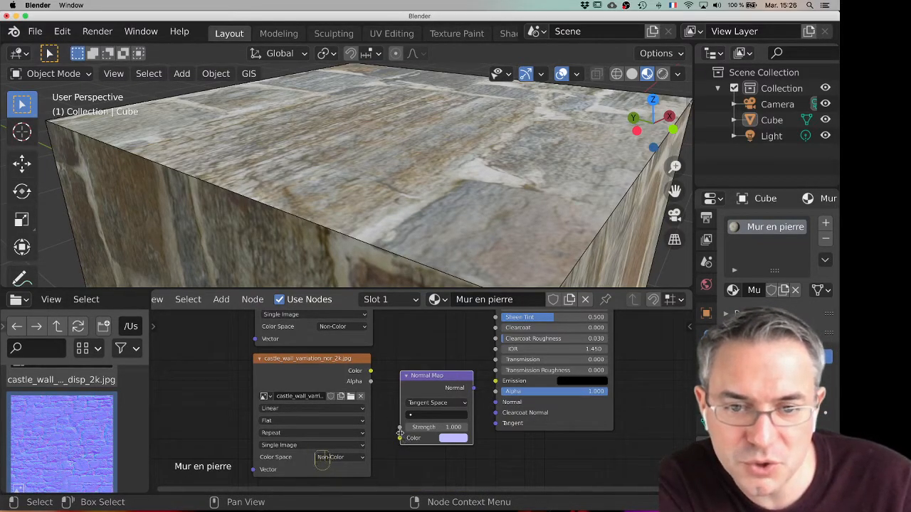
Link the normal texture's Color through the Normal Map node to the Principled BSDF's Normal input and check the cube
{"action": "left_click", "coordinate": [355, 390]}
{"action": "left_click_drag", "start_coordinate": [371, 372], "coordinate": [399, 438]}
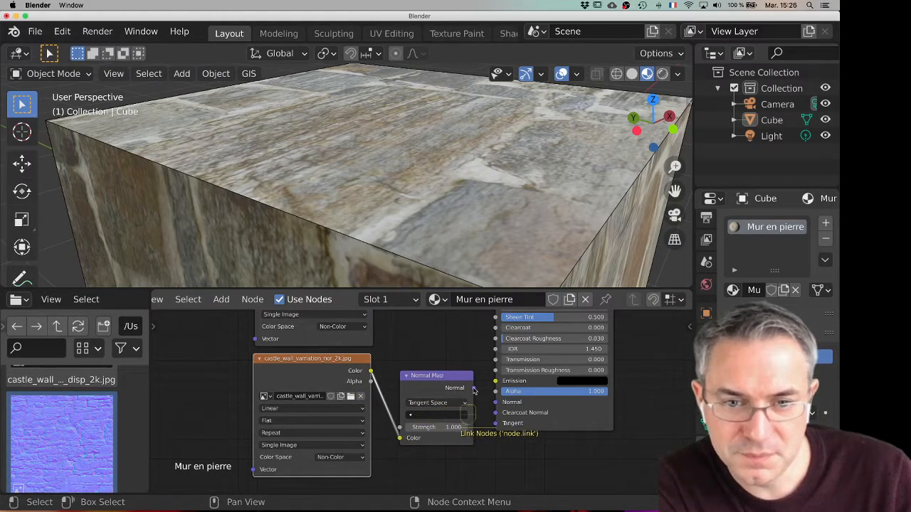
{"action": "left_click_drag", "start_coordinate": [473, 388], "coordinate": [496, 403]}
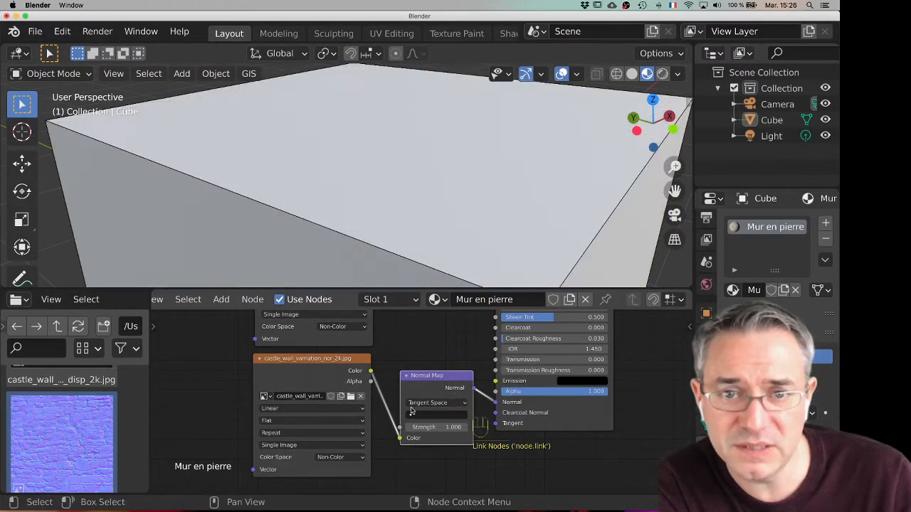
{"action": "middle_click_drag", "start_coordinate": [397, 202], "coordinate": [445, 195]}
{"action": "scroll", "coordinate": [461, 181], "scroll_direction": "down", "scroll_amount": 3}
{"action": "scroll", "coordinate": [461, 180], "scroll_direction": "down", "scroll_amount": 2}
{"action": "scroll", "coordinate": [458, 180], "scroll_direction": "up", "scroll_amount": 3}
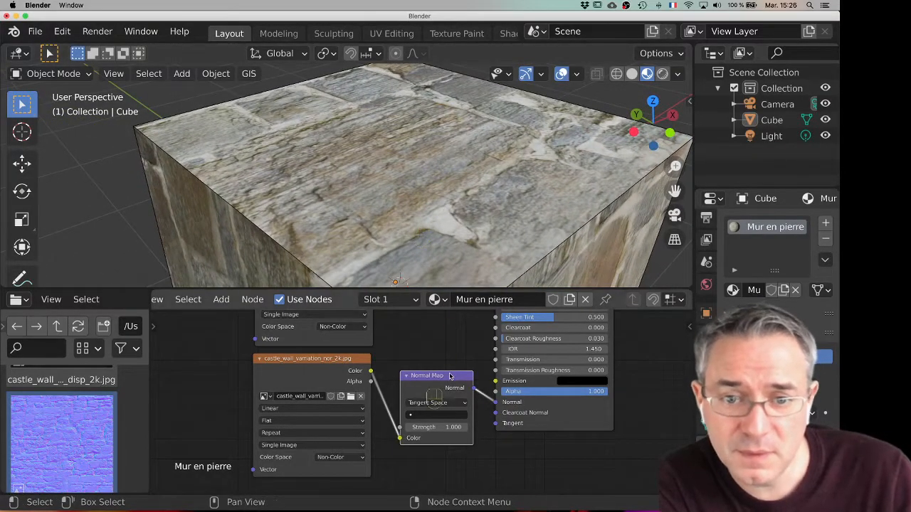
Try the Normal Map node's Strength at 10, reduce it to 1.8, and view the relief on the cube's side face
{"action": "left_click_drag", "start_coordinate": [430, 427], "coordinate": [463, 427]}
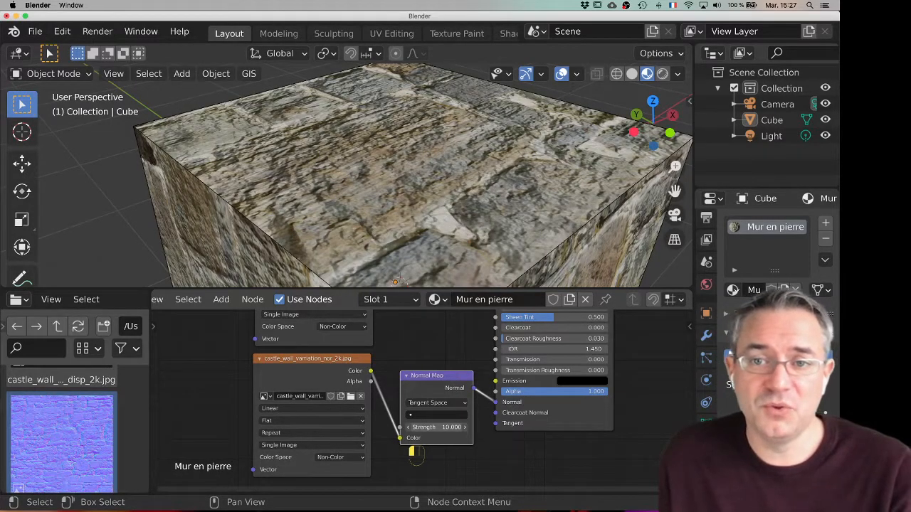
{"action": "left_click_drag", "start_coordinate": [456, 427], "coordinate": [420, 426]}
{"action": "middle_click_drag", "start_coordinate": [431, 229], "coordinate": [276, 158]}
{"action": "scroll", "coordinate": [320, 185], "scroll_direction": "down", "scroll_amount": 2}
{"action": "middle_click_drag", "start_coordinate": [389, 218], "coordinate": [327, 229]}
{"action": "middle_click_drag", "start_coordinate": [327, 228], "coordinate": [482, 234], "text": "shift"}
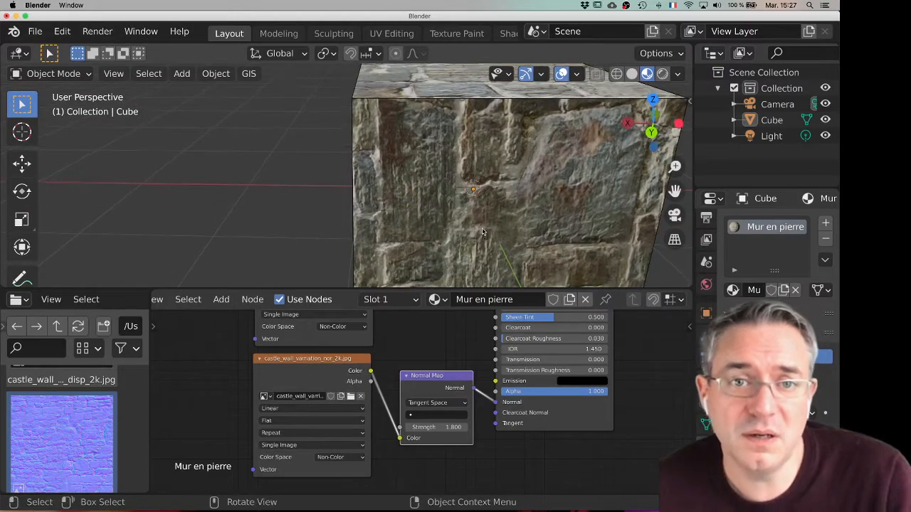
Examine the stone relief on the cube from other angles and distances, and review the material's full node tree
{"action": "scroll", "coordinate": [480, 230], "scroll_direction": "up", "scroll_amount": 3}
{"action": "scroll", "coordinate": [475, 226], "scroll_direction": "down", "scroll_amount": 5}
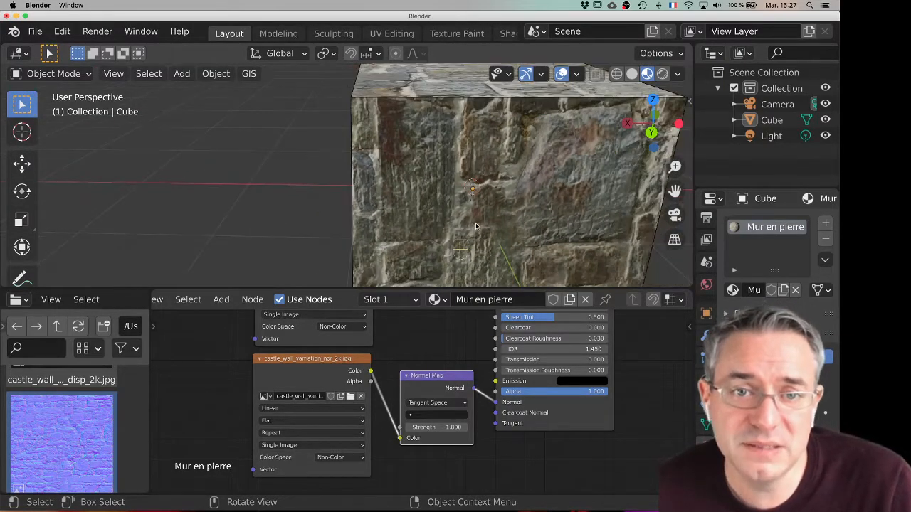
{"action": "middle_click_drag", "start_coordinate": [476, 226], "coordinate": [495, 177]}
{"action": "scroll", "coordinate": [436, 185], "scroll_direction": "up", "scroll_amount": 2}
{"action": "scroll", "coordinate": [583, 165], "scroll_direction": "down", "scroll_amount": 2}
{"action": "middle_click_drag", "start_coordinate": [546, 173], "coordinate": [358, 345]}
{"action": "scroll", "coordinate": [229, 385], "scroll_direction": "up", "scroll_amount": 2}
{"action": "middle_click_drag", "start_coordinate": [229, 385], "coordinate": [401, 397]}
{"action": "scroll", "coordinate": [389, 393], "scroll_direction": "down", "scroll_amount": 3}
{"action": "scroll", "coordinate": [389, 393], "scroll_direction": "down", "scroll_amount": 4}
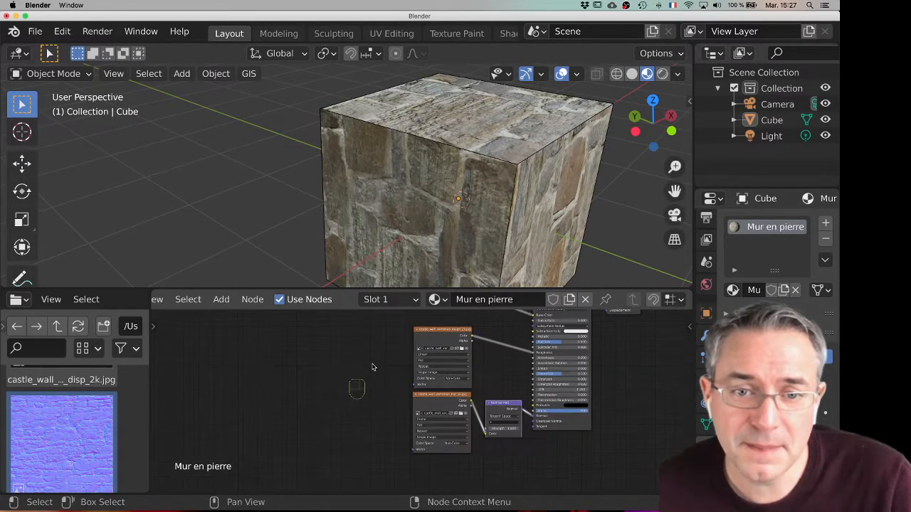
{"action": "middle_click_drag", "start_coordinate": [375, 363], "coordinate": [367, 417]}
{"action": "scroll", "coordinate": [407, 370], "scroll_direction": "up", "scroll_amount": 2}
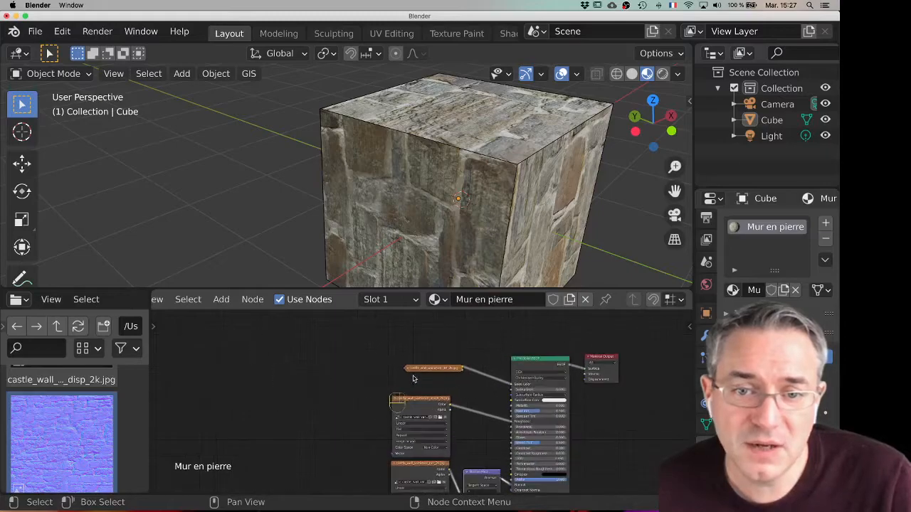
Expand the collapsed castle_wall_varriation_diff_2k.jpg texture node and place it directly above the roughness texture node
{"action": "left_click", "coordinate": [405, 369]}
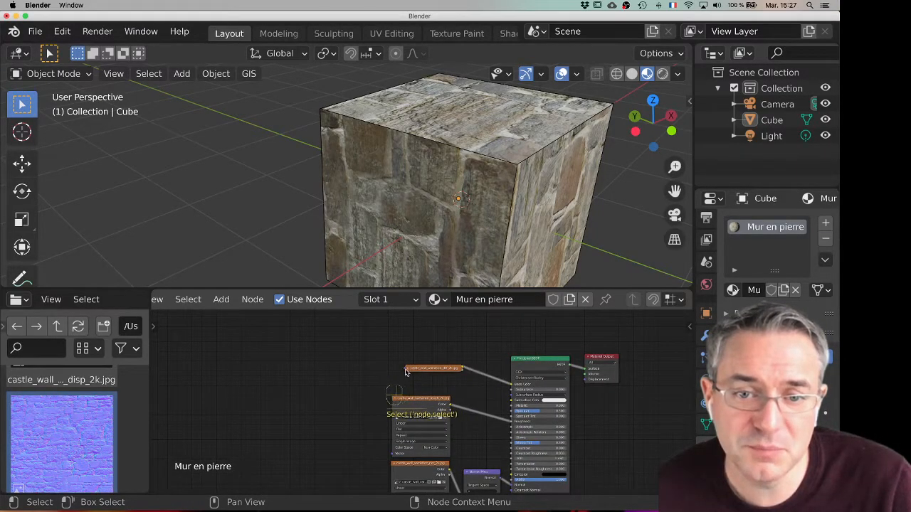
{"action": "left_click_drag", "start_coordinate": [405, 371], "coordinate": [388, 342]}
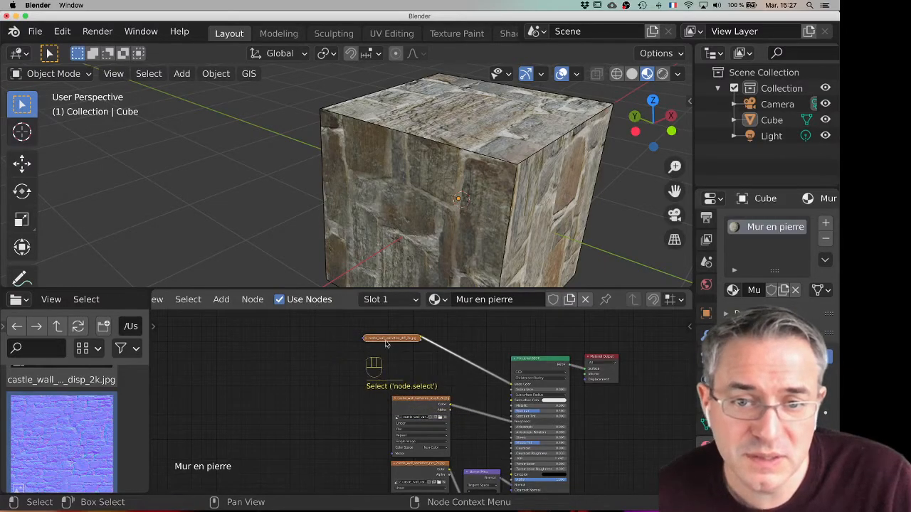
{"action": "scroll", "coordinate": [388, 342], "scroll_direction": "up", "scroll_amount": 8}
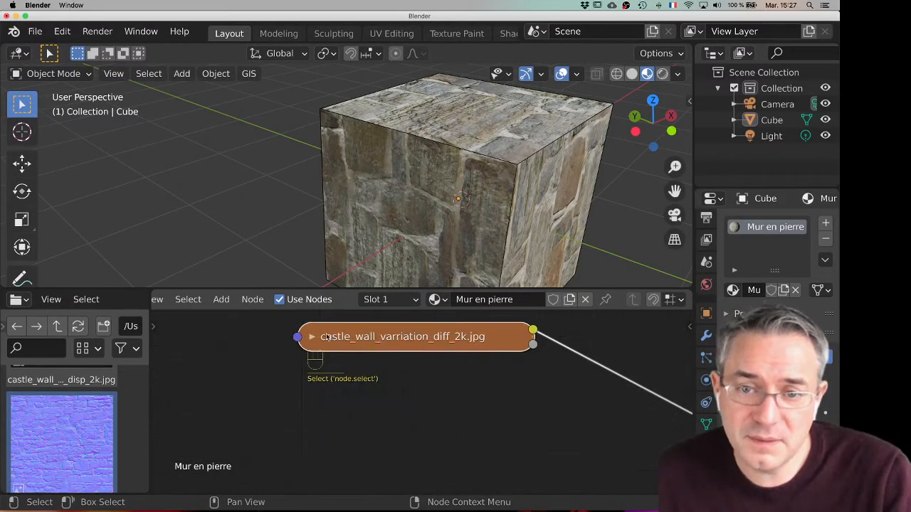
{"action": "left_click", "coordinate": [315, 338]}
{"action": "left_click_drag", "start_coordinate": [352, 345], "coordinate": [498, 327]}
{"action": "scroll", "coordinate": [471, 333], "scroll_direction": "down", "scroll_amount": 2}
{"action": "scroll", "coordinate": [430, 197], "scroll_direction": "down", "scroll_amount": 3}
{"action": "scroll", "coordinate": [431, 197], "scroll_direction": "up", "scroll_amount": 2}
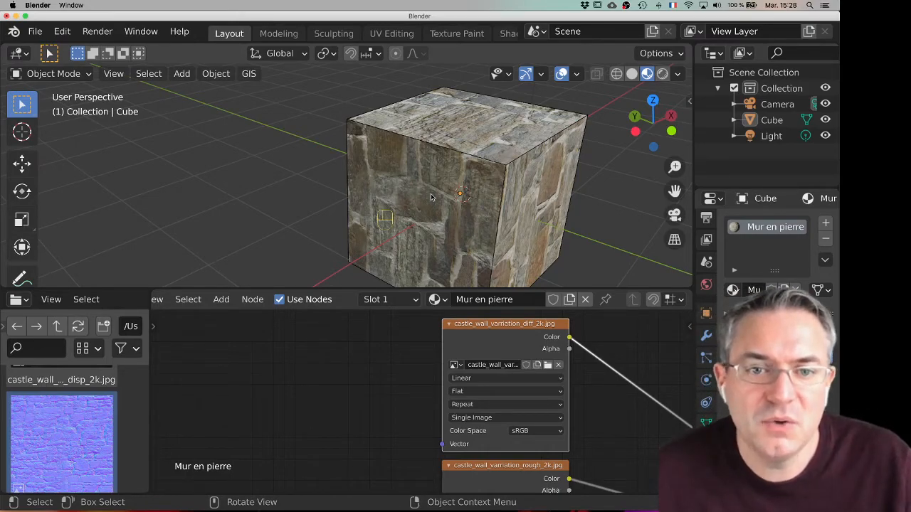
Duplicate the current Layout workspace and name the copy UV
{"action": "scroll", "coordinate": [431, 198], "scroll_direction": "left", "scroll_amount": 1}
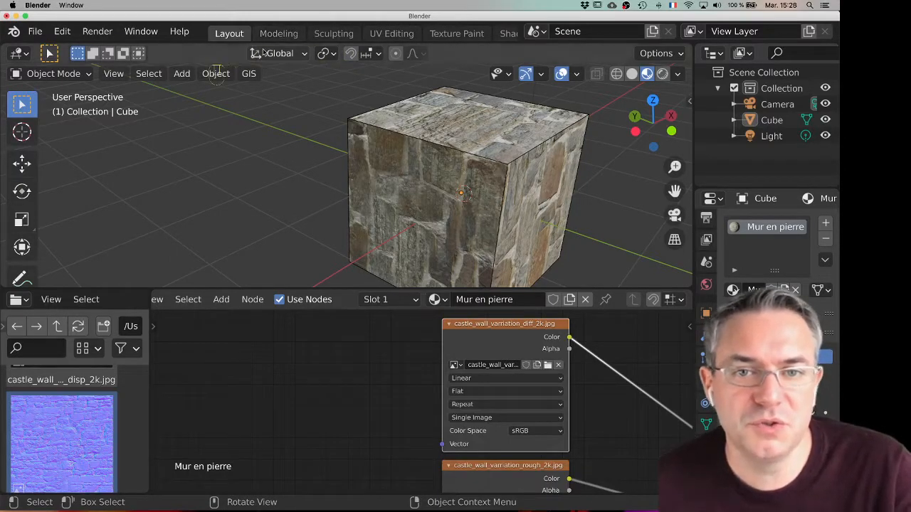
{"action": "scroll", "coordinate": [224, 34], "scroll_direction": "down", "scroll_amount": 10}
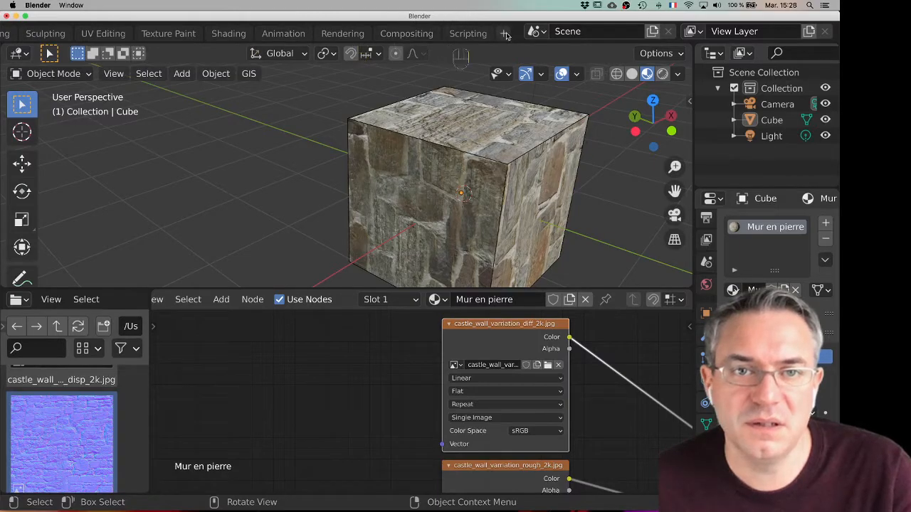
{"action": "left_click", "coordinate": [507, 35]}
{"action": "left_click", "coordinate": [535, 147]}
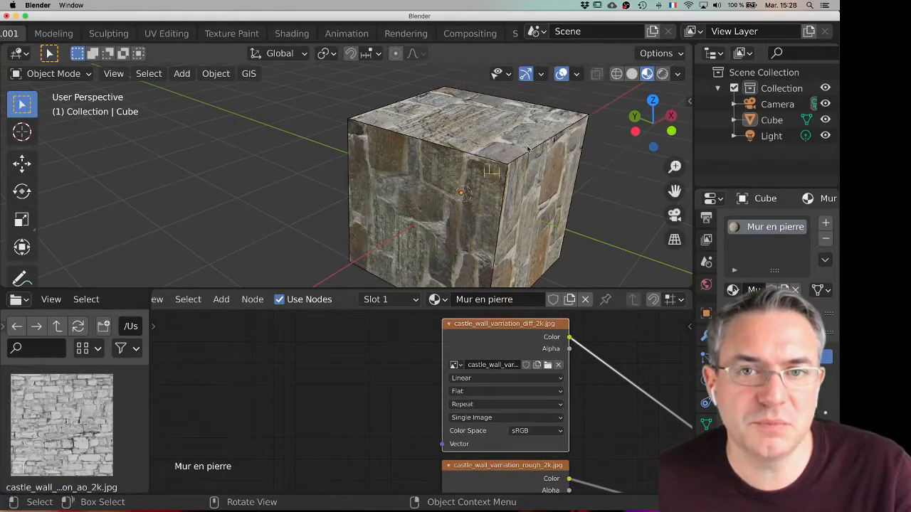
{"action": "scroll", "coordinate": [225, 34], "scroll_direction": "up", "scroll_amount": 7}
{"action": "scroll", "coordinate": [225, 40], "scroll_direction": "up", "scroll_amount": 3}
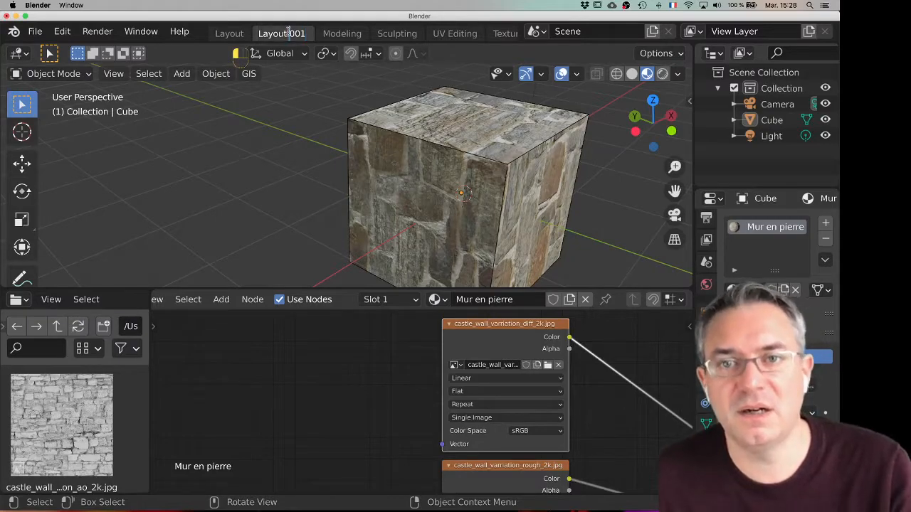
{"action": "left_click_drag", "start_coordinate": [306, 34], "coordinate": [247, 34]}
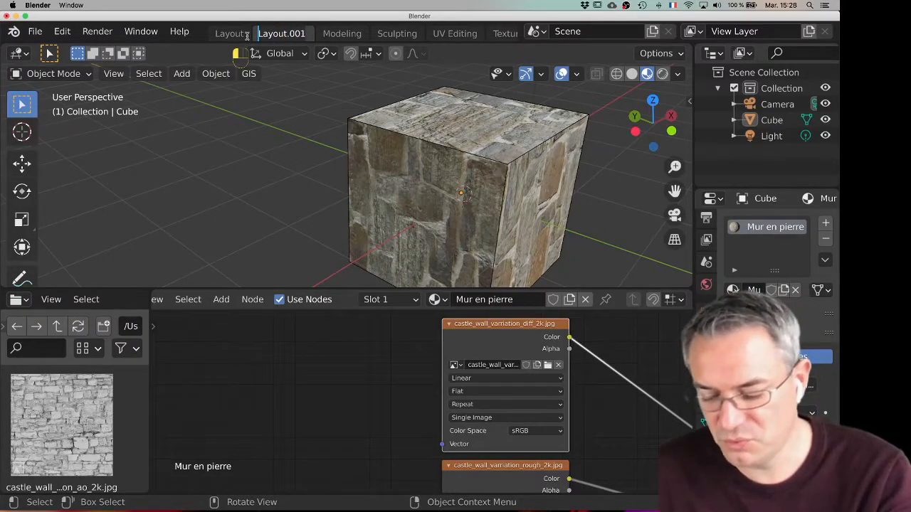
{"action": "type", "text": "U"}
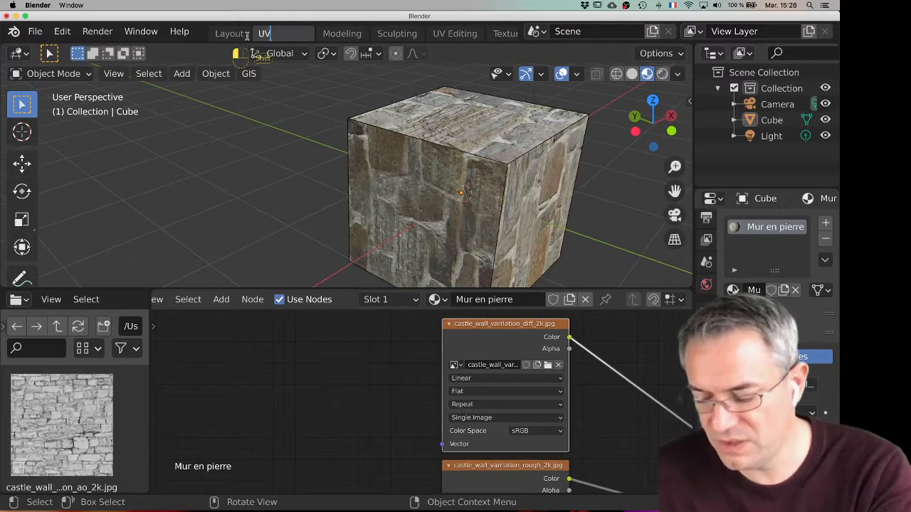
{"action": "type", "text": "V"}
{"action": "key", "text": "Return"}
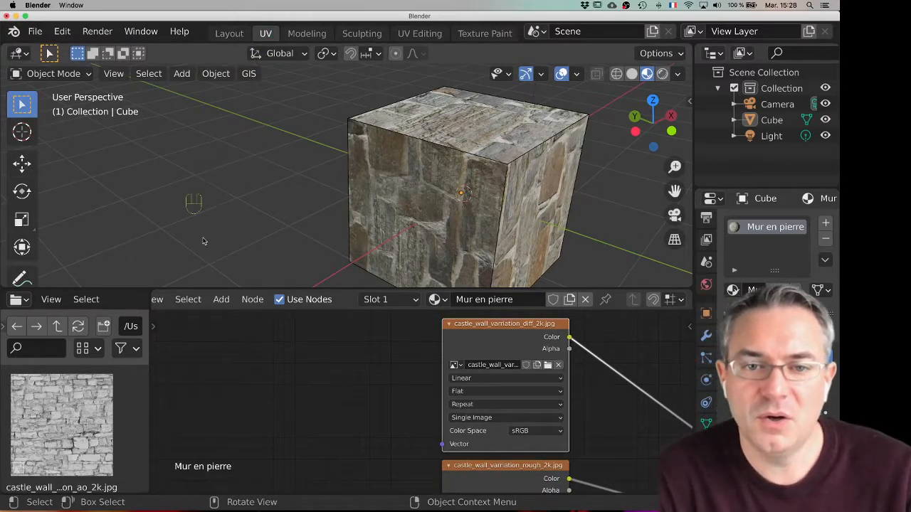
Widen the file browser area beside the node editor and turn it into a UV Editor
{"action": "left_click_drag", "start_coordinate": [149, 303], "coordinate": [320, 302]}
{"action": "left_click", "coordinate": [26, 300]}
{"action": "left_click", "coordinate": [27, 302]}
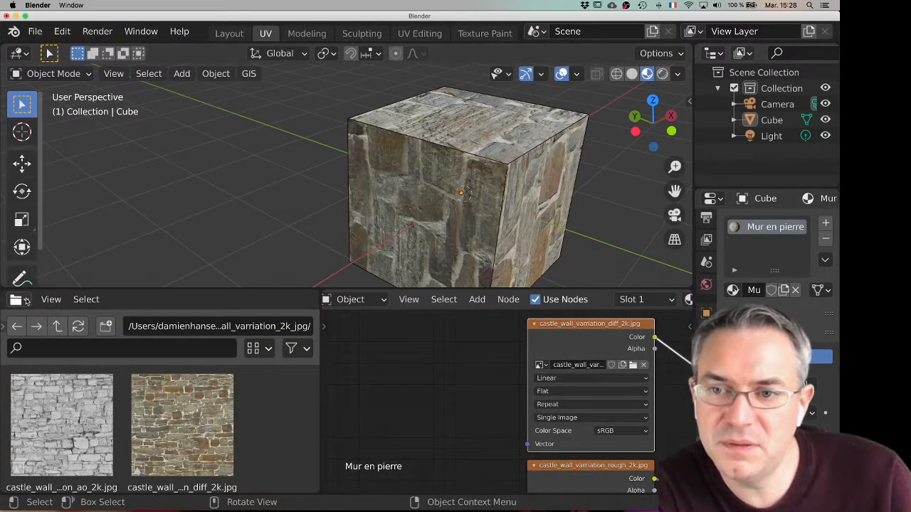
{"action": "left_click", "coordinate": [26, 300]}
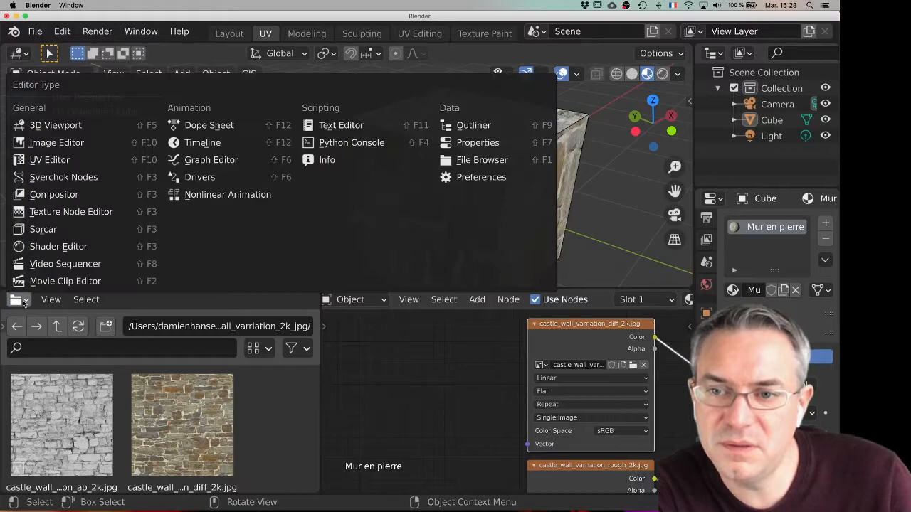
{"action": "left_click", "coordinate": [32, 162]}
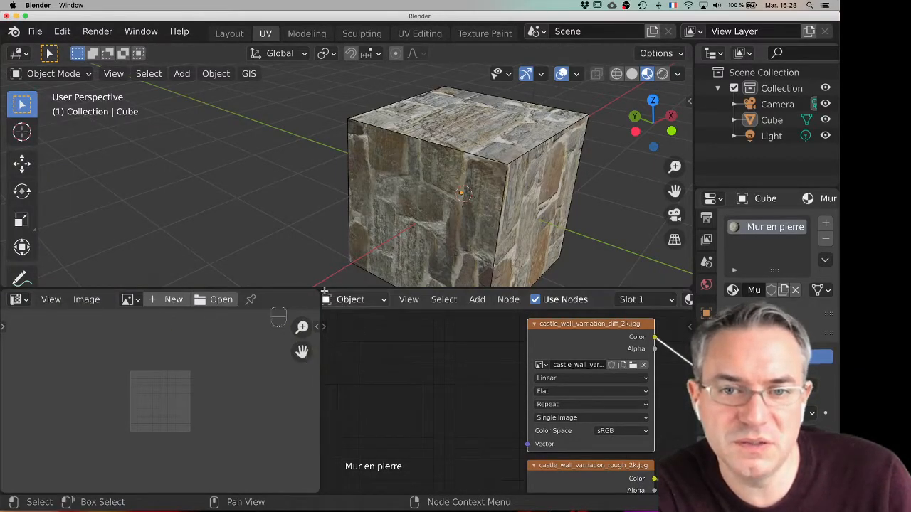
Display the castle_wall_varriation_diff_2k.jpg image in the UV Editor
{"action": "scroll", "coordinate": [447, 363], "scroll_direction": "down", "scroll_amount": 2}
{"action": "scroll", "coordinate": [447, 364], "scroll_direction": "down", "scroll_amount": 4}
{"action": "scroll", "coordinate": [500, 345], "scroll_direction": "down", "scroll_amount": 1}
{"action": "middle_click_drag", "start_coordinate": [500, 345], "coordinate": [500, 367]}
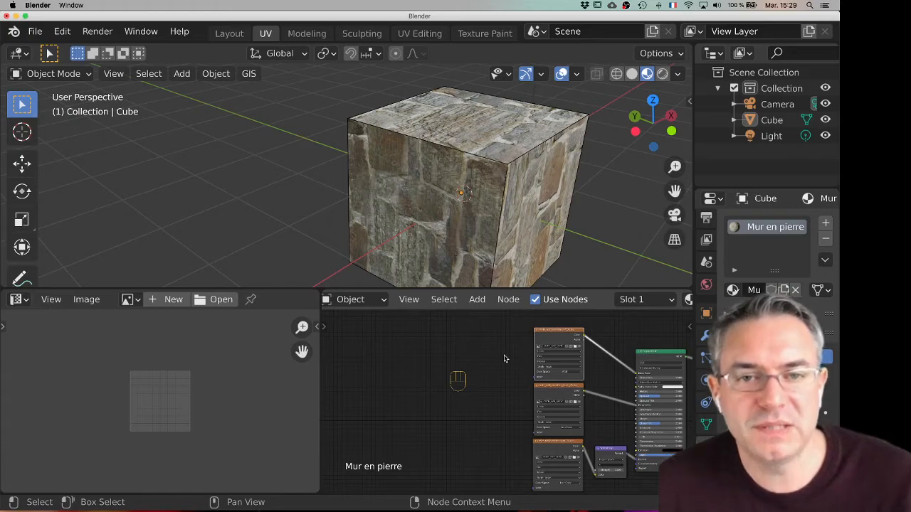
{"action": "middle_click_drag", "start_coordinate": [445, 186], "coordinate": [424, 180]}
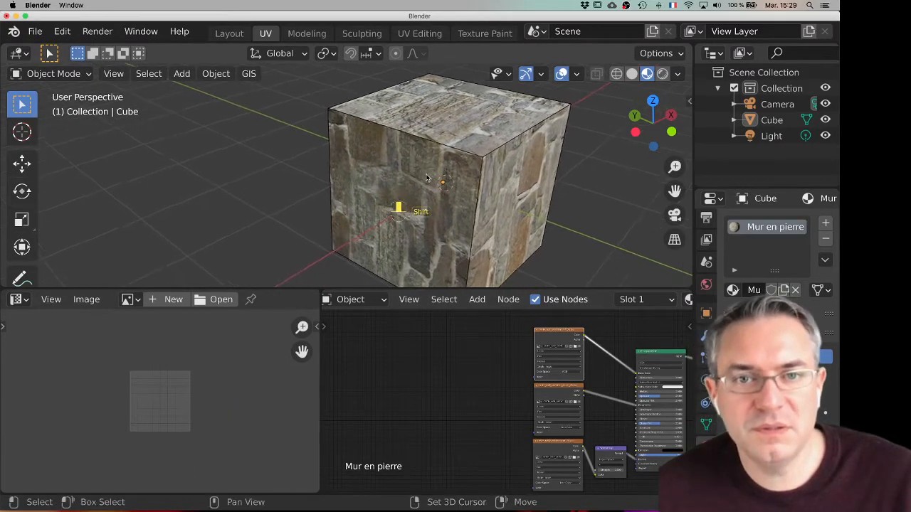
{"action": "scroll", "coordinate": [475, 130], "scroll_direction": "up", "scroll_amount": 3}
{"action": "scroll", "coordinate": [419, 125], "scroll_direction": "down", "scroll_amount": 3}
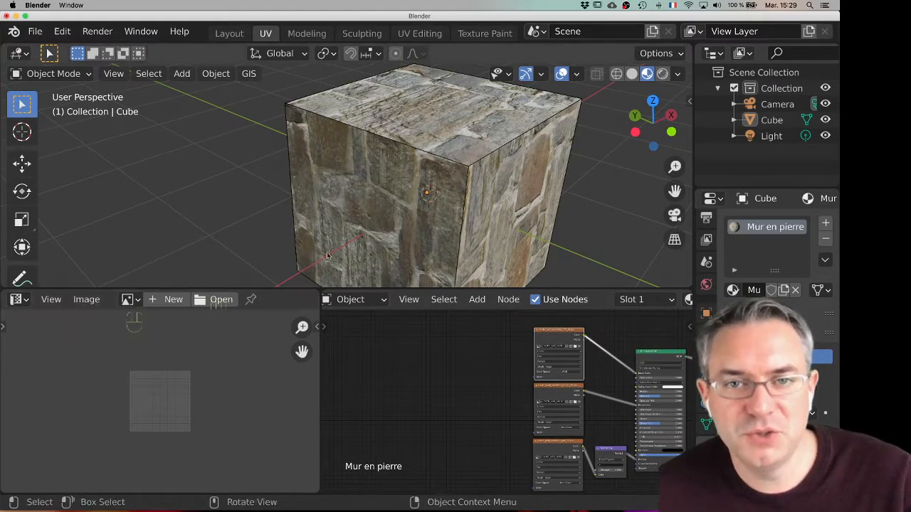
{"action": "left_click", "coordinate": [132, 299]}
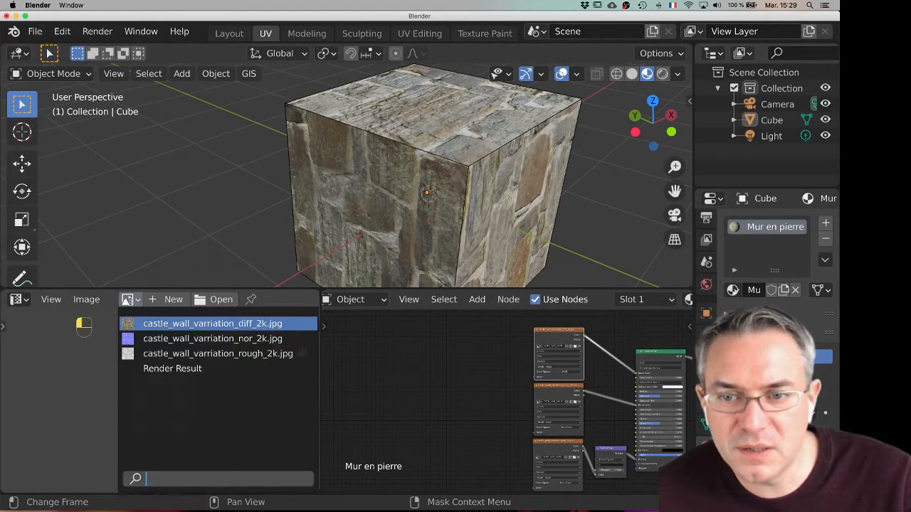
{"action": "left_click", "coordinate": [152, 323]}
{"action": "scroll", "coordinate": [158, 373], "scroll_direction": "down", "scroll_amount": 5}
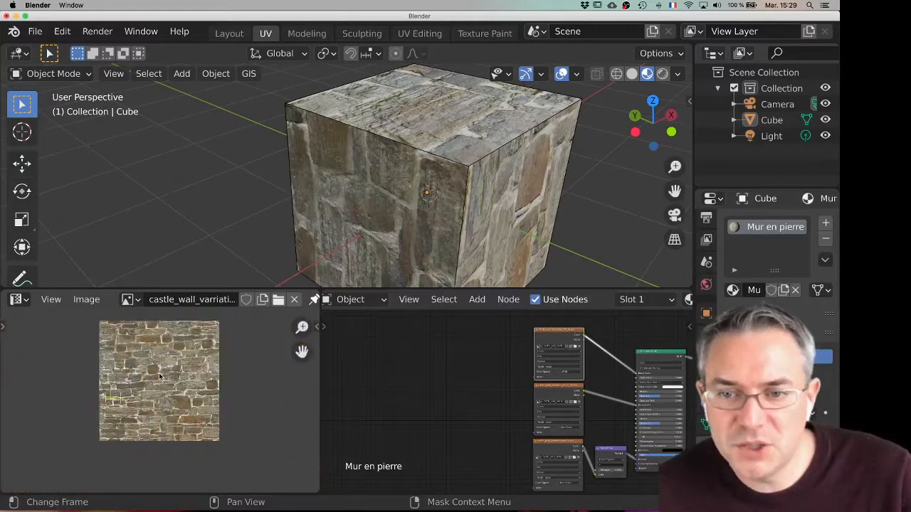
{"action": "scroll", "coordinate": [153, 370], "scroll_direction": "up", "scroll_amount": 2}
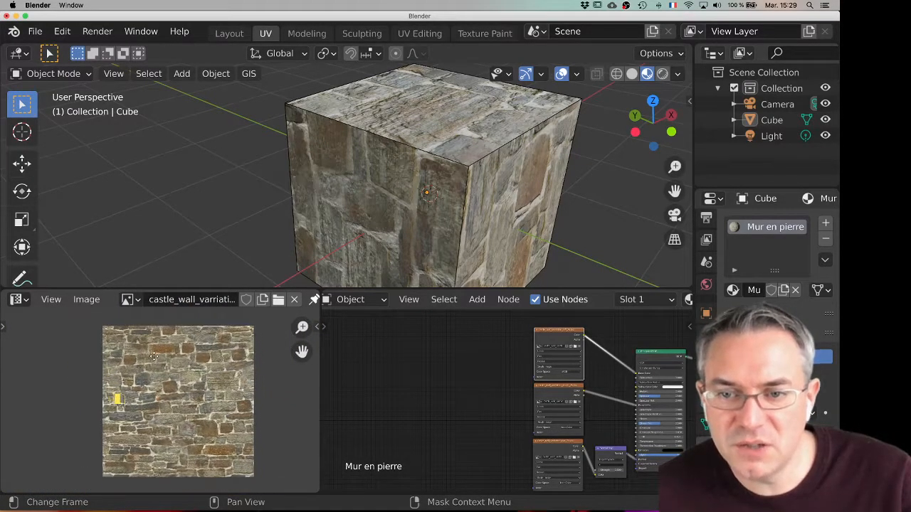
Unwrap all faces of the cube in Edit Mode with Smart UV Project, keeping the Angle Limit at 66
{"action": "left_click", "coordinate": [455, 135]}
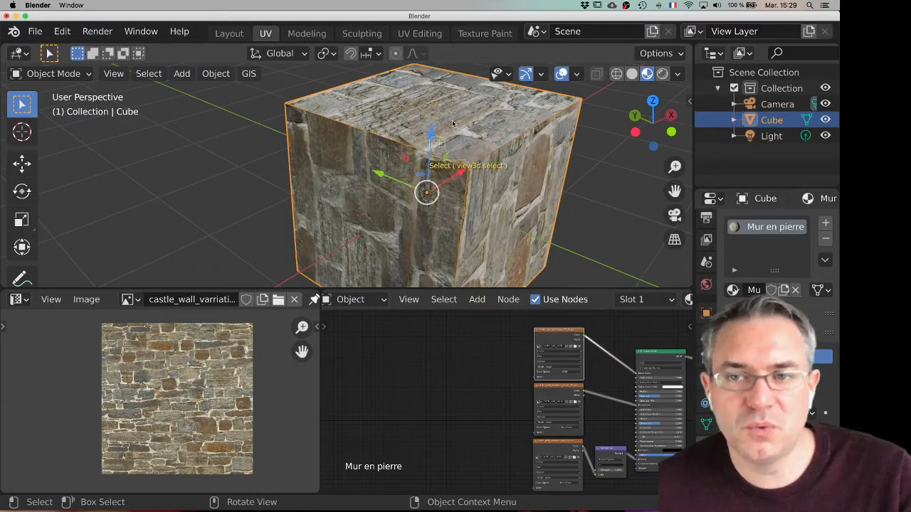
{"action": "key", "text": "Tab"}
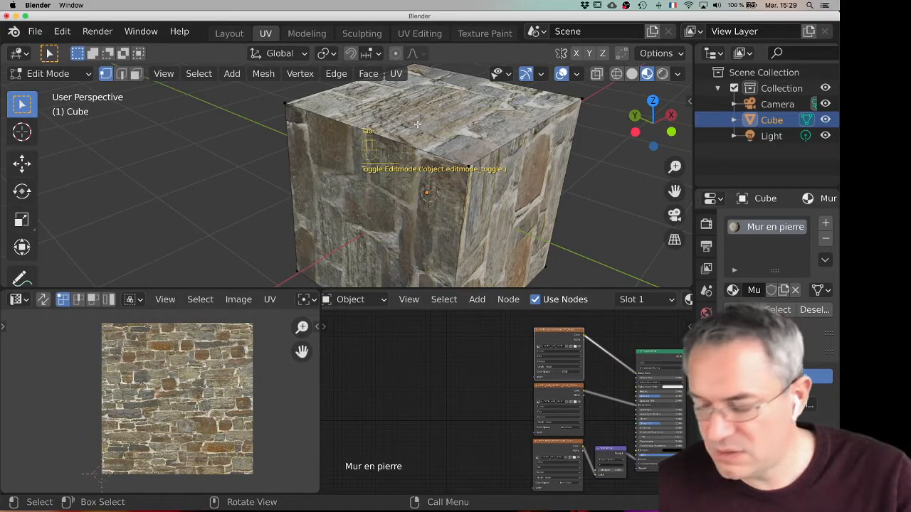
{"action": "key", "text": "a"}
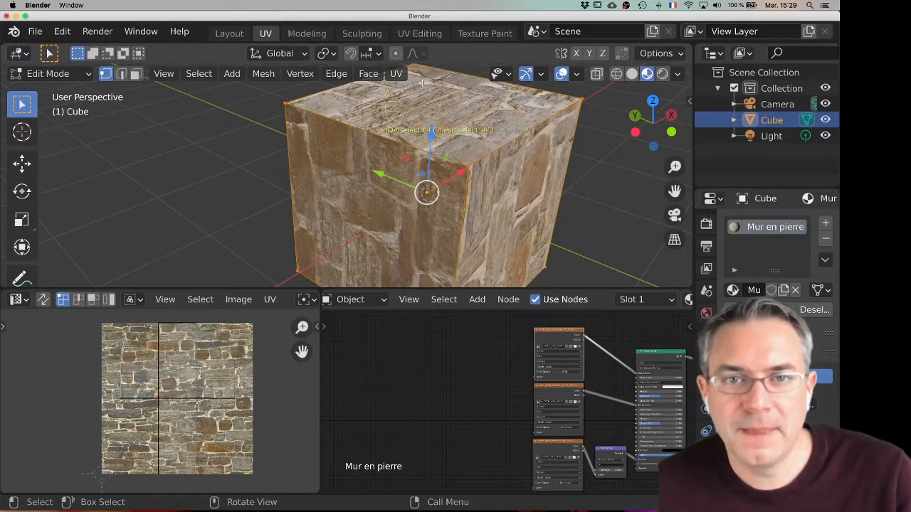
{"action": "left_click", "coordinate": [395, 74]}
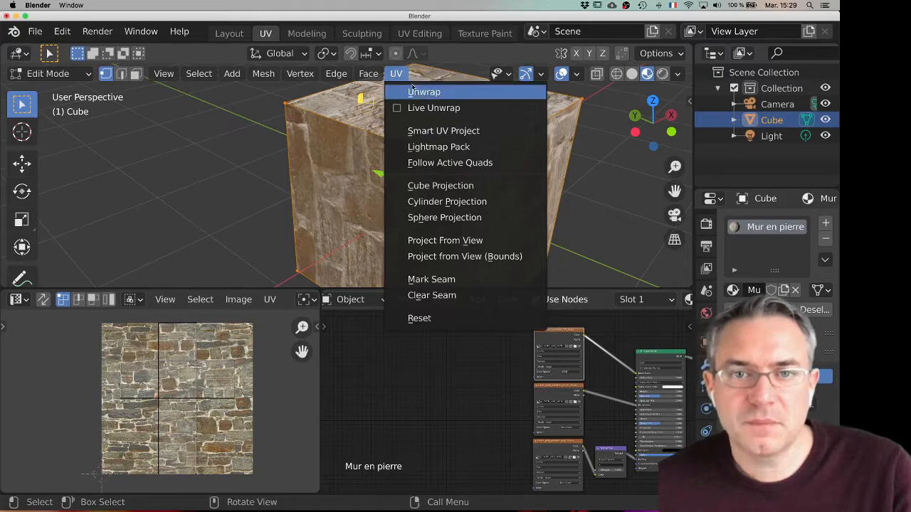
{"action": "left_click", "coordinate": [439, 131]}
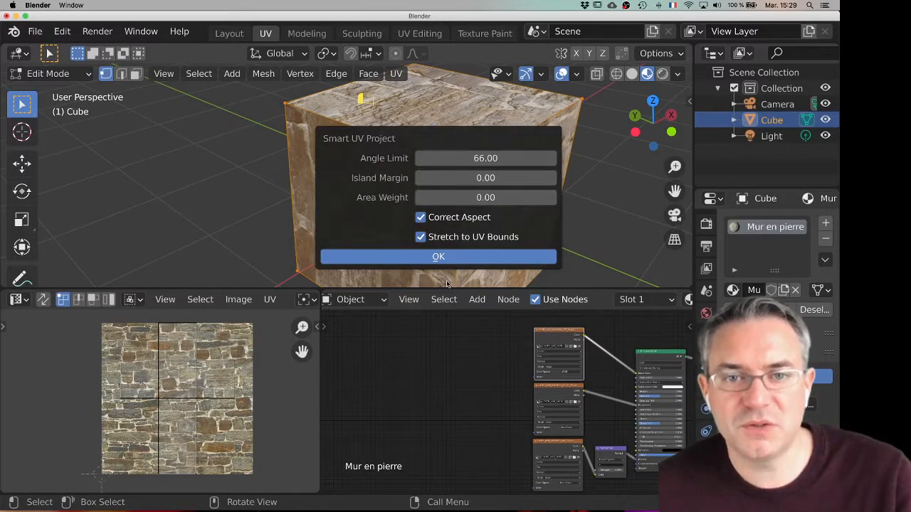
{"action": "left_click", "coordinate": [397, 259]}
Select all UV islands and compare their placement on the stone image with the cube's faces from several angles
{"action": "scroll", "coordinate": [185, 384], "scroll_direction": "up", "scroll_amount": 3}
{"action": "scroll", "coordinate": [180, 373], "scroll_direction": "down", "scroll_amount": 5}
{"action": "scroll", "coordinate": [180, 373], "scroll_direction": "up", "scroll_amount": 2}
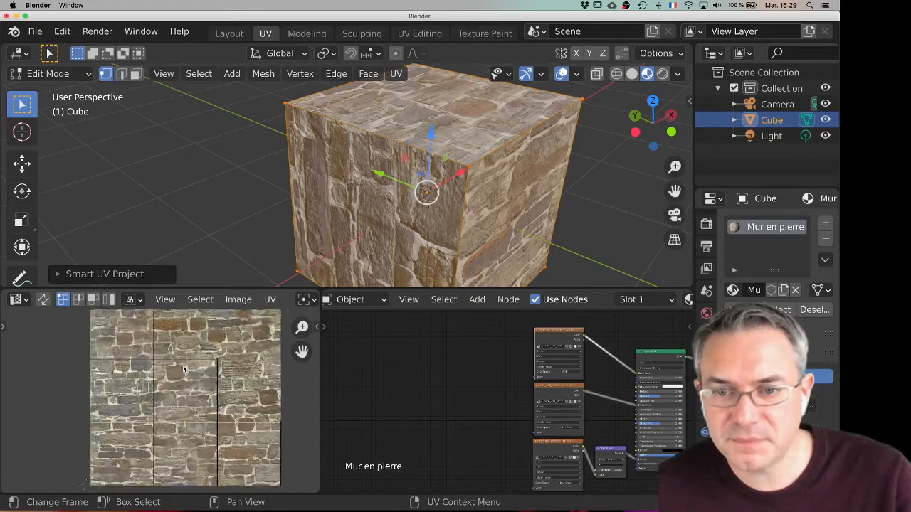
{"action": "scroll", "coordinate": [183, 370], "scroll_direction": "down", "scroll_amount": 1}
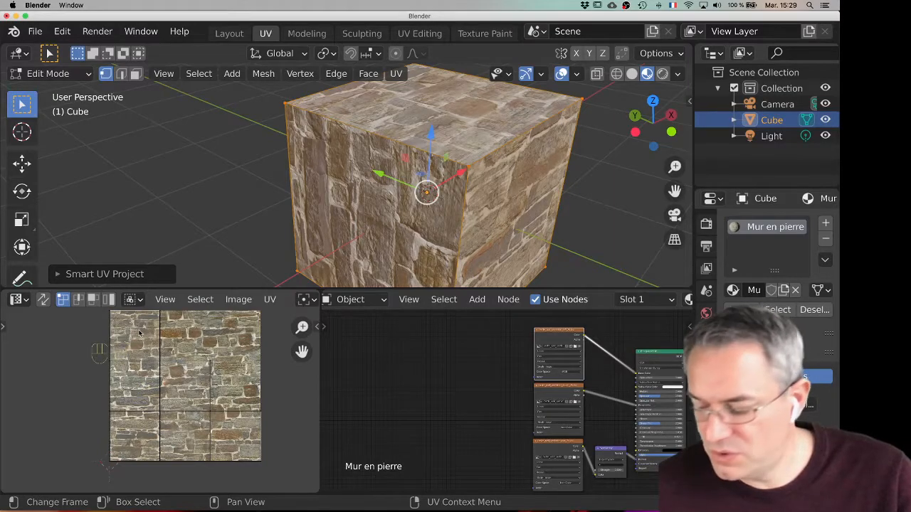
{"action": "key", "text": "a"}
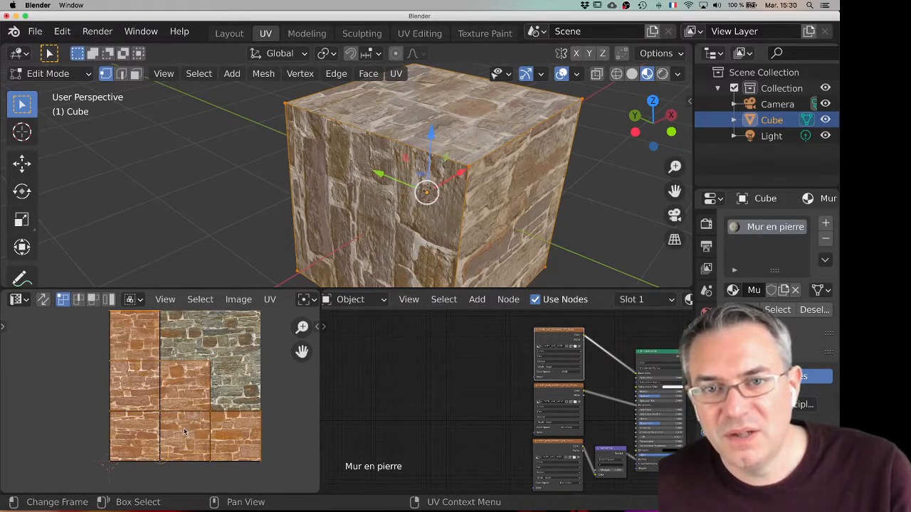
{"action": "scroll", "coordinate": [479, 148], "scroll_direction": "up", "scroll_amount": 4}
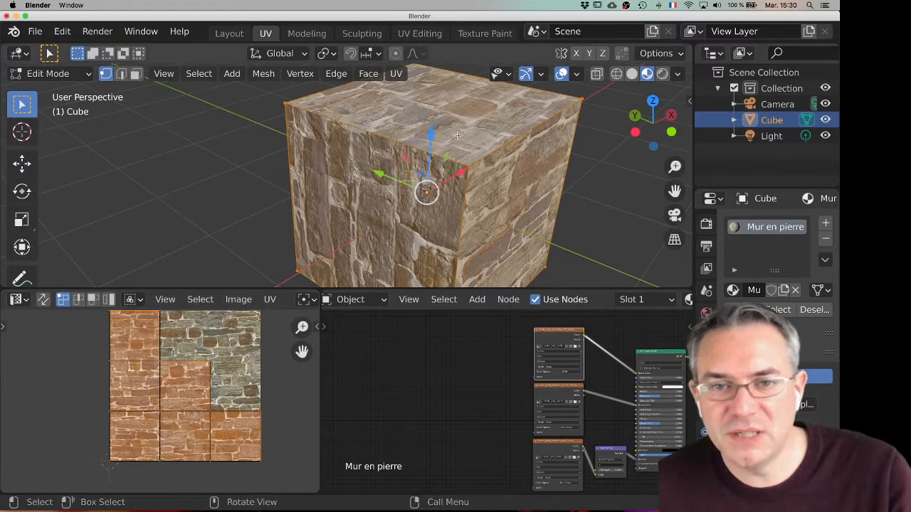
{"action": "middle_click_drag", "start_coordinate": [479, 148], "coordinate": [278, 122]}
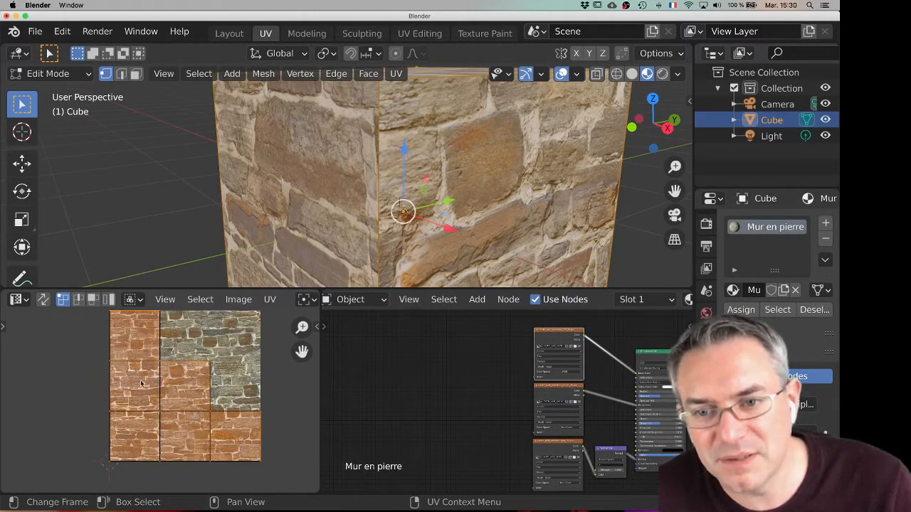
{"action": "scroll", "coordinate": [474, 171], "scroll_direction": "down", "scroll_amount": 5}
{"action": "middle_click_drag", "start_coordinate": [478, 178], "coordinate": [436, 166]}
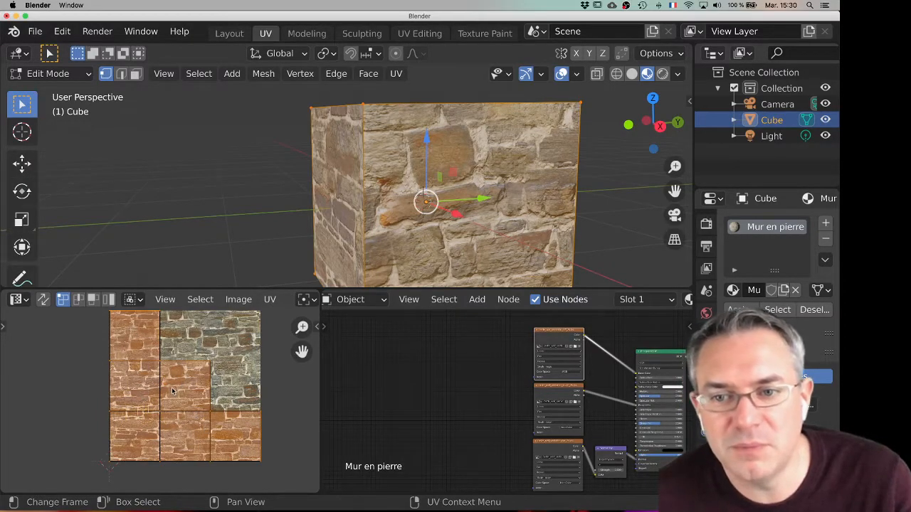
{"action": "middle_click_drag", "start_coordinate": [405, 163], "coordinate": [522, 181]}
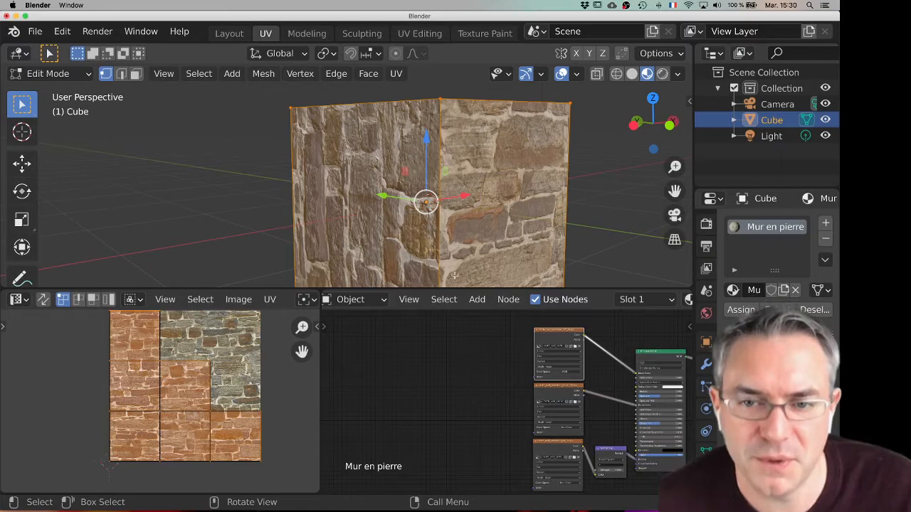
Switch UV selection to face mode, move the middle UV face diagonally up and right over the stone image, and check the cube
{"action": "middle_click_drag", "start_coordinate": [474, 375], "coordinate": [463, 349]}
{"action": "scroll", "coordinate": [476, 355], "scroll_direction": "up", "scroll_amount": 3}
{"action": "scroll", "coordinate": [476, 355], "scroll_direction": "down", "scroll_amount": 2}
{"action": "left_click", "coordinate": [426, 360]}
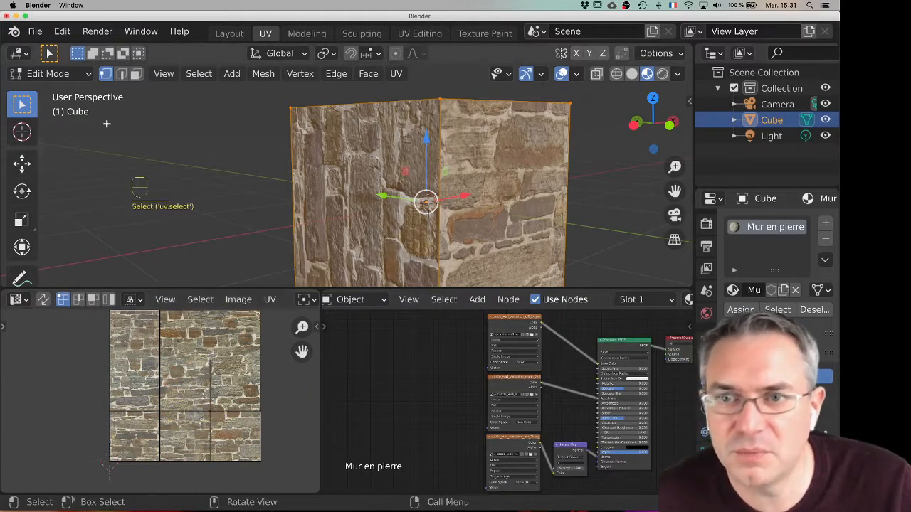
{"action": "left_click", "coordinate": [93, 299]}
{"action": "left_click", "coordinate": [193, 380]}
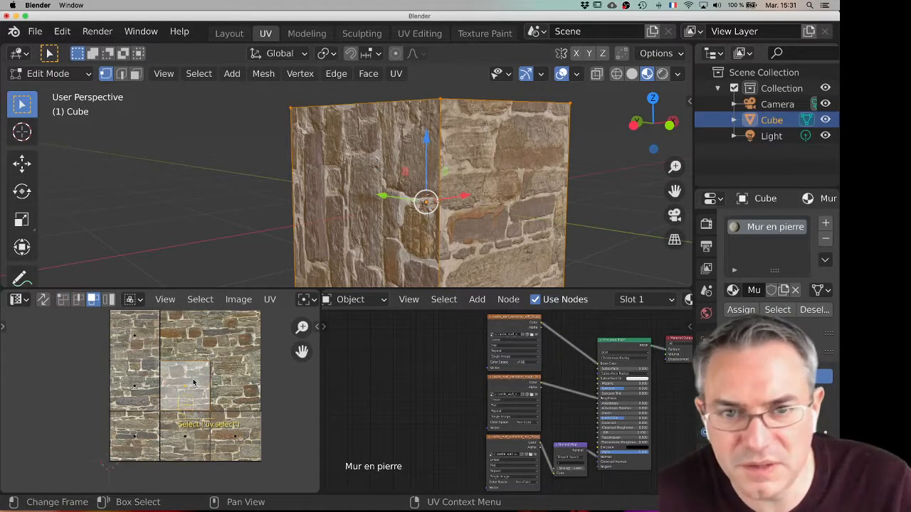
{"action": "key", "text": "g"}
{"action": "left_click", "coordinate": [223, 360]}
{"action": "middle_click_drag", "start_coordinate": [430, 207], "coordinate": [406, 210]}
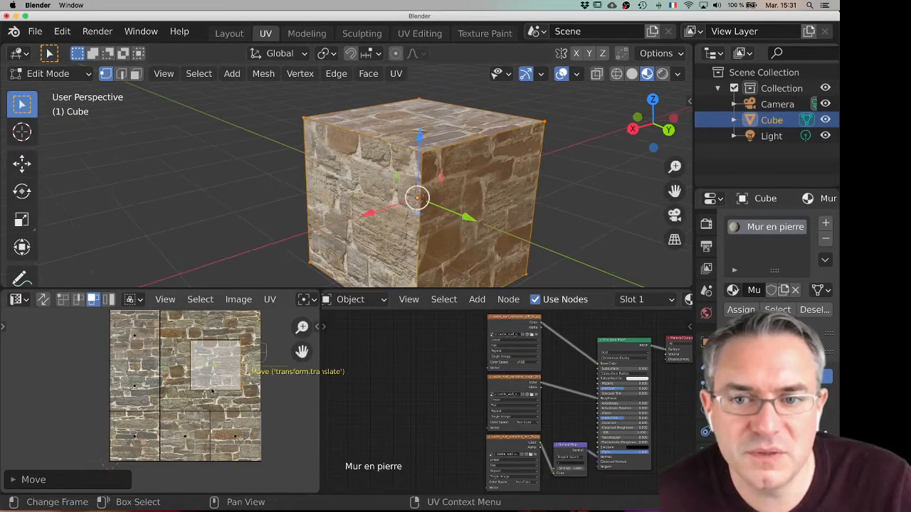
Move the selected UV face up and slightly left on the stone image, fine-tune its position, and check the stone alignment along the cube's edges
{"action": "key", "text": "g"}
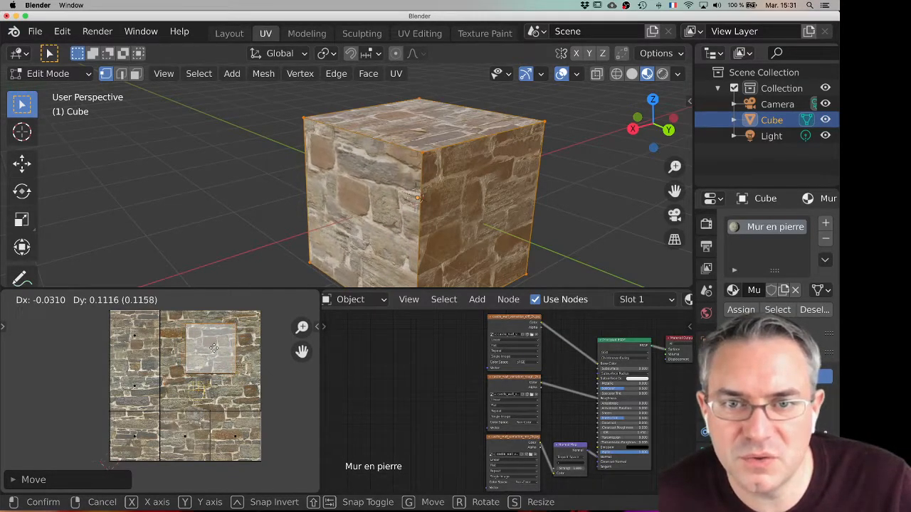
{"action": "left_click", "coordinate": [212, 345]}
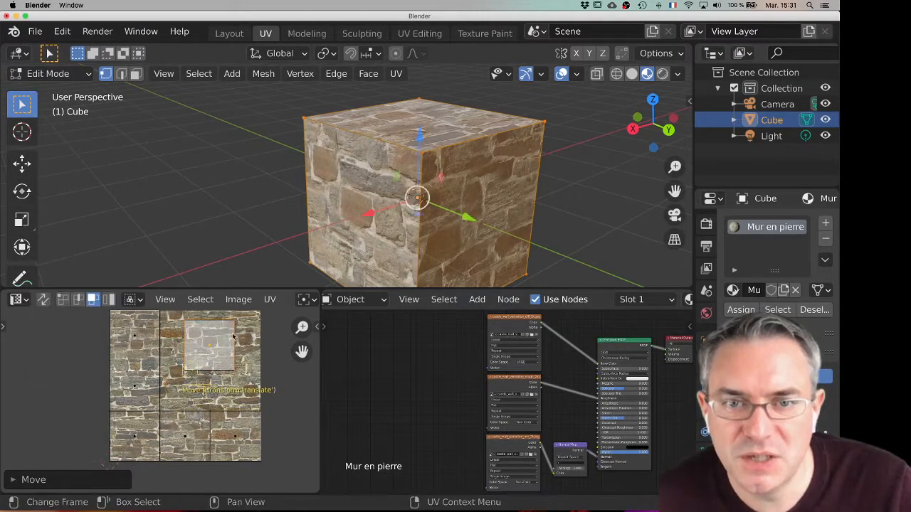
{"action": "scroll", "coordinate": [417, 197], "scroll_direction": "up", "scroll_amount": 5}
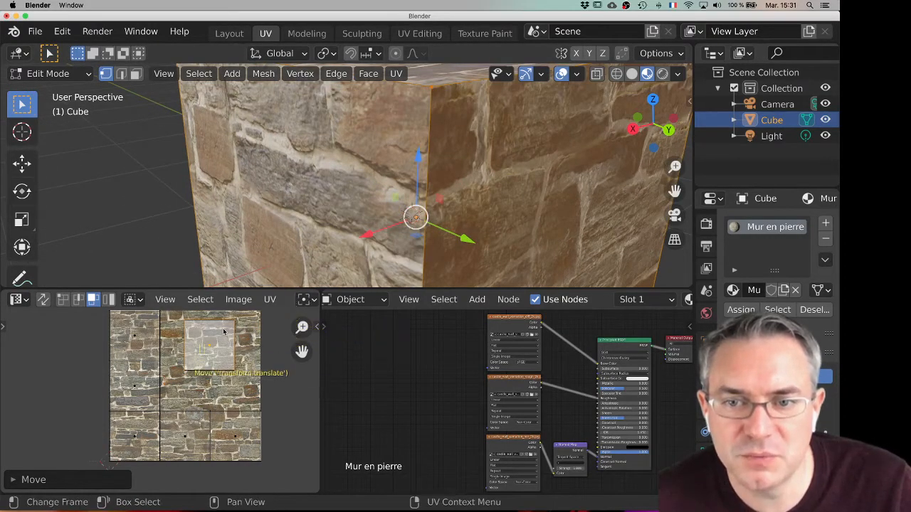
{"action": "key", "text": "g"}
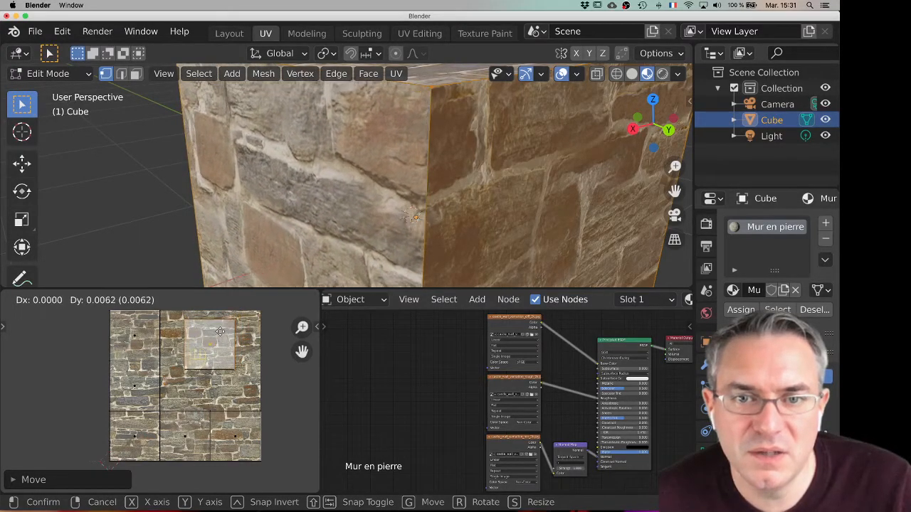
{"action": "left_click", "coordinate": [219, 335]}
{"action": "middle_click_drag", "start_coordinate": [342, 212], "coordinate": [367, 199]}
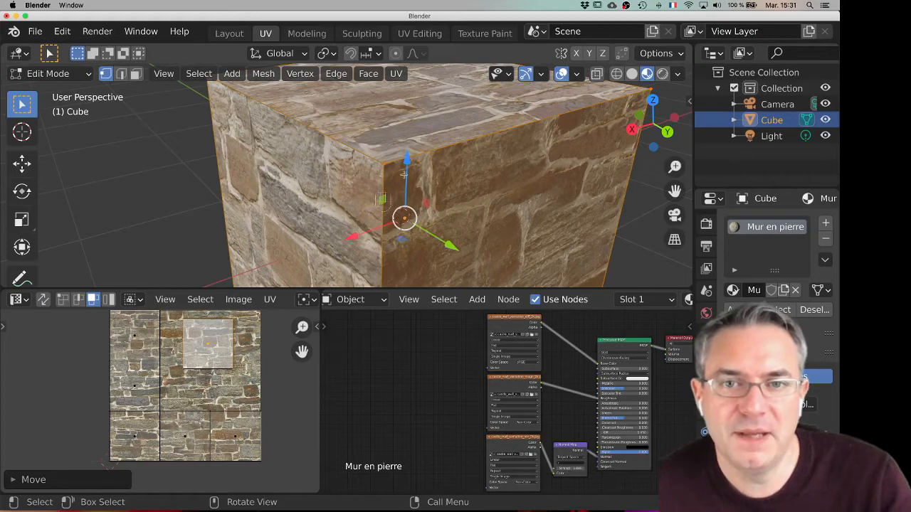
{"action": "middle_click_drag", "start_coordinate": [357, 212], "coordinate": [362, 191]}
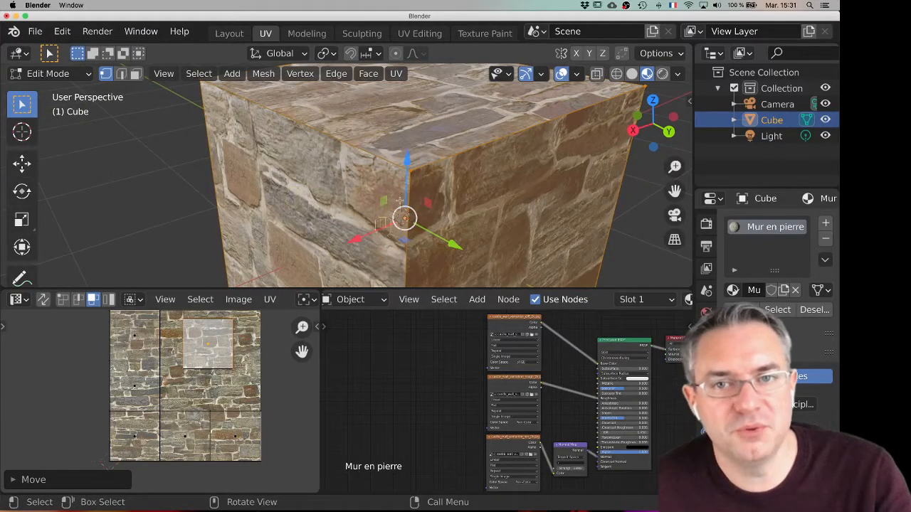
{"action": "middle_click_drag", "start_coordinate": [446, 249], "coordinate": [316, 221]}
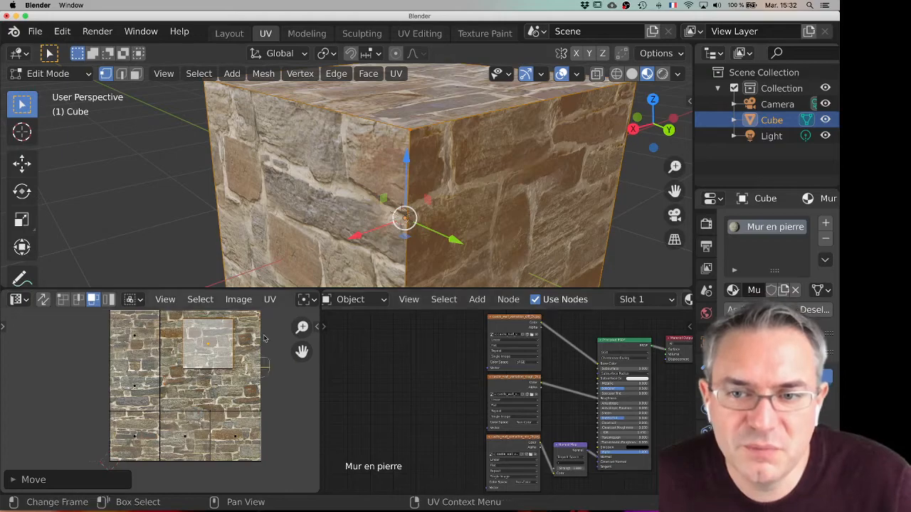
Deselect the moved UV face and inspect the cube's textured corner from a higher angle
{"action": "left_click", "coordinate": [157, 305]}
{"action": "left_click", "coordinate": [62, 350]}
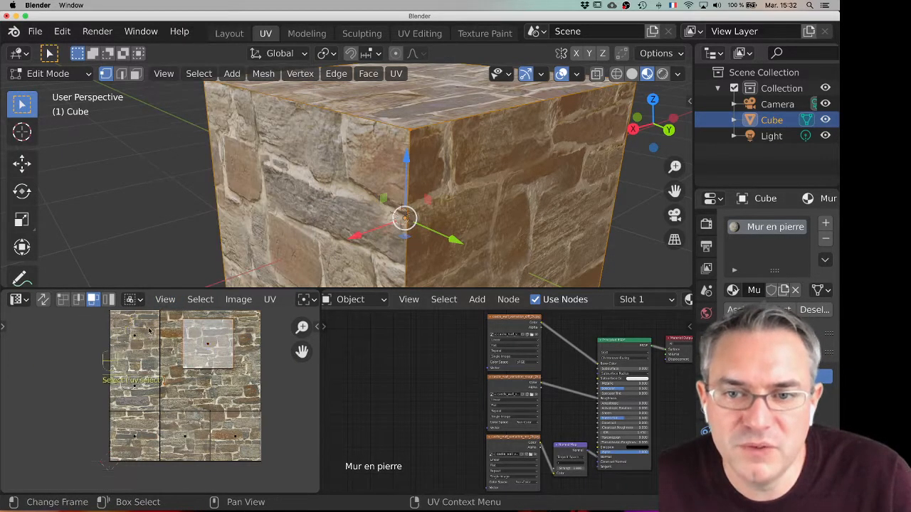
{"action": "scroll", "coordinate": [266, 303], "scroll_direction": "down", "scroll_amount": 2}
{"action": "scroll", "coordinate": [264, 302], "scroll_direction": "up", "scroll_amount": 3}
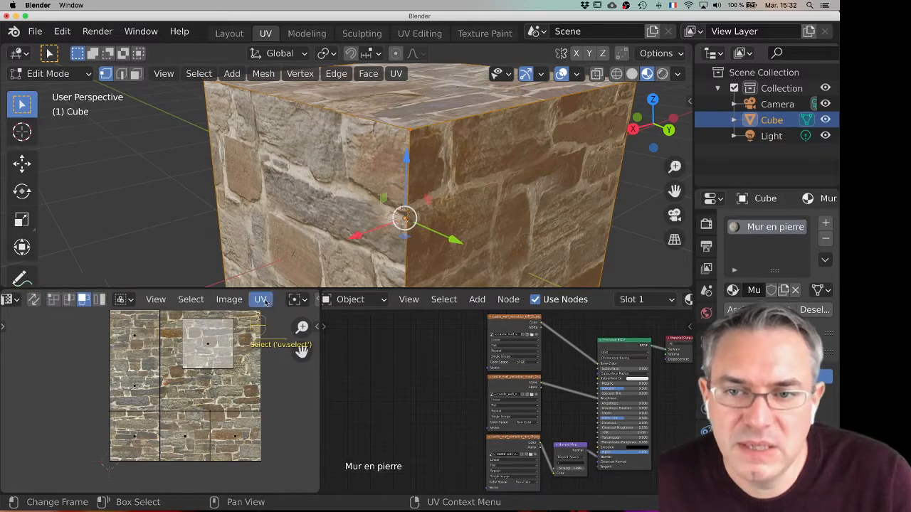
{"action": "mouse_move", "coordinate": [396, 171]}
{"action": "middle_mouse_down"}
{"action": "mouse_move", "coordinate": [321, 177]}
{"action": "mouse_move", "coordinate": [399, 174]}
{"action": "middle_mouse_up"}
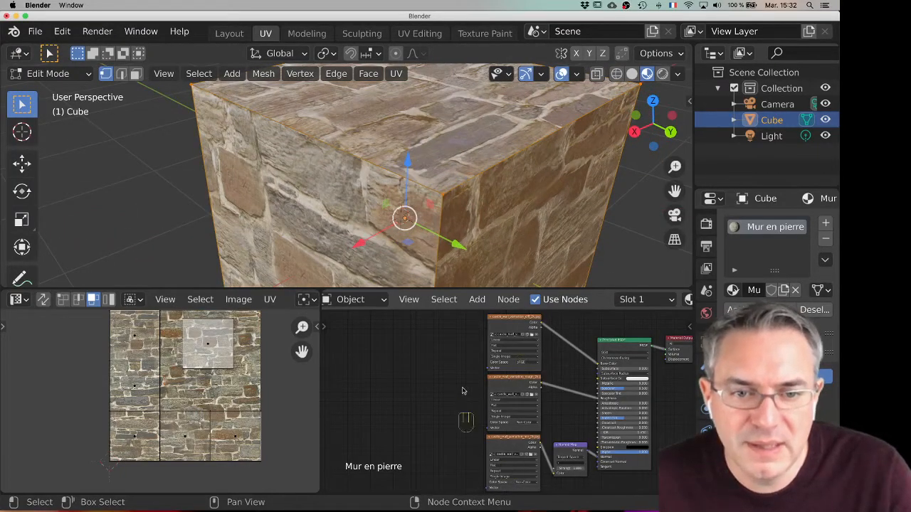
Review the image texture nodes of the Mur en pierre material and return the cube to Object Mode
{"action": "scroll", "coordinate": [535, 361], "scroll_direction": "up", "scroll_amount": 2}
{"action": "middle_click_drag", "start_coordinate": [531, 362], "coordinate": [509, 388]}
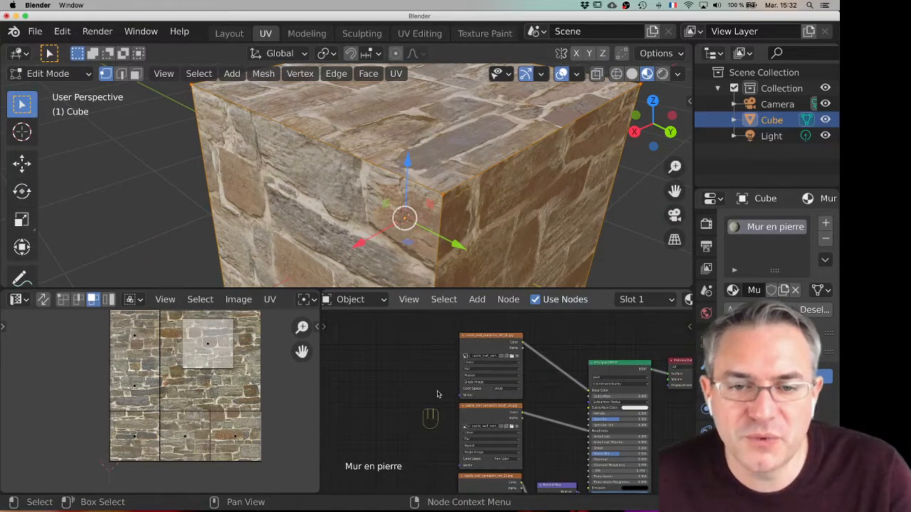
{"action": "scroll", "coordinate": [438, 394], "scroll_direction": "down", "scroll_amount": 3}
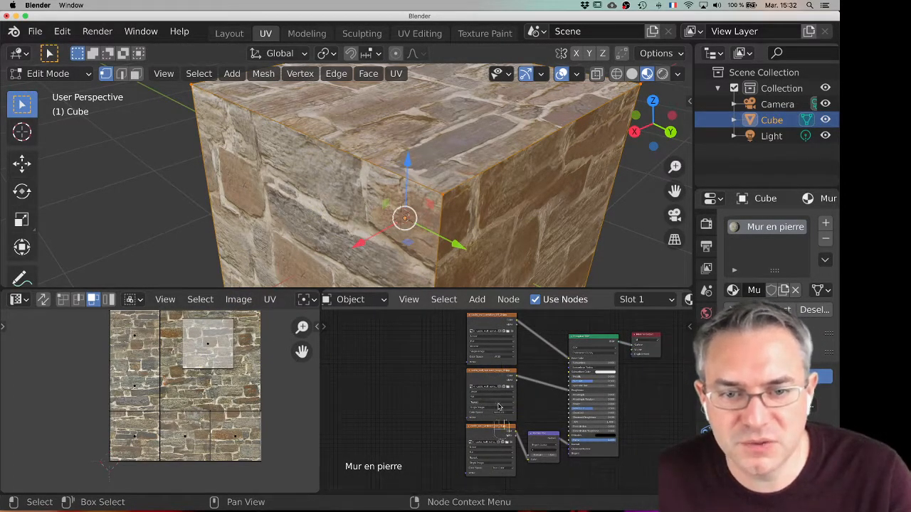
{"action": "scroll", "coordinate": [445, 395], "scroll_direction": "up", "scroll_amount": 4}
{"action": "middle_click_drag", "start_coordinate": [454, 365], "coordinate": [427, 368]}
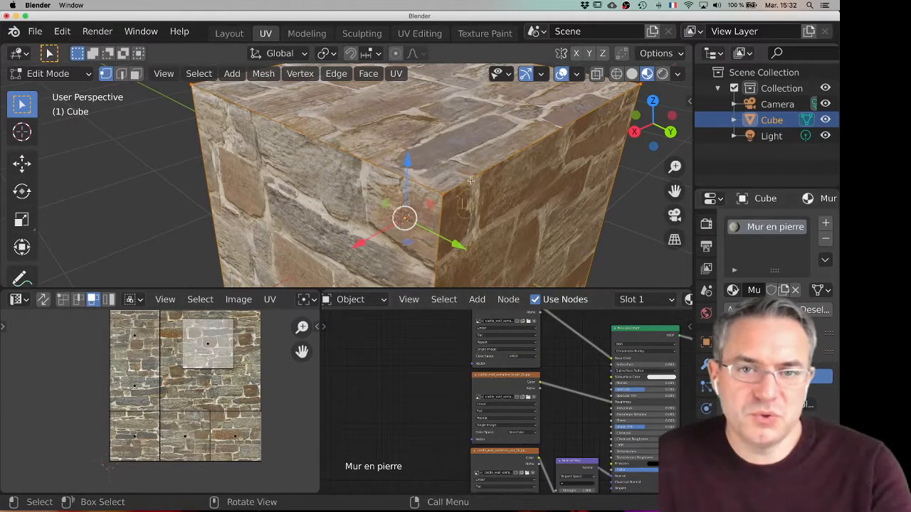
{"action": "key", "text": "Tab"}
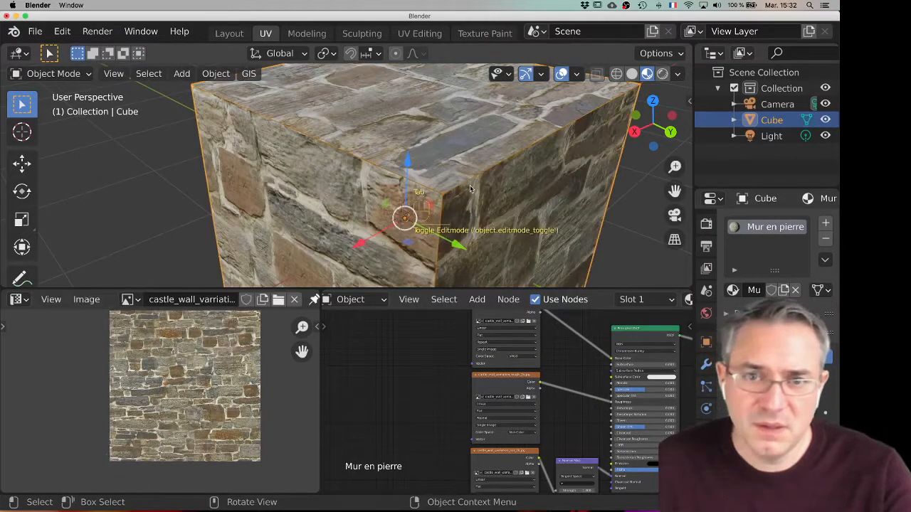